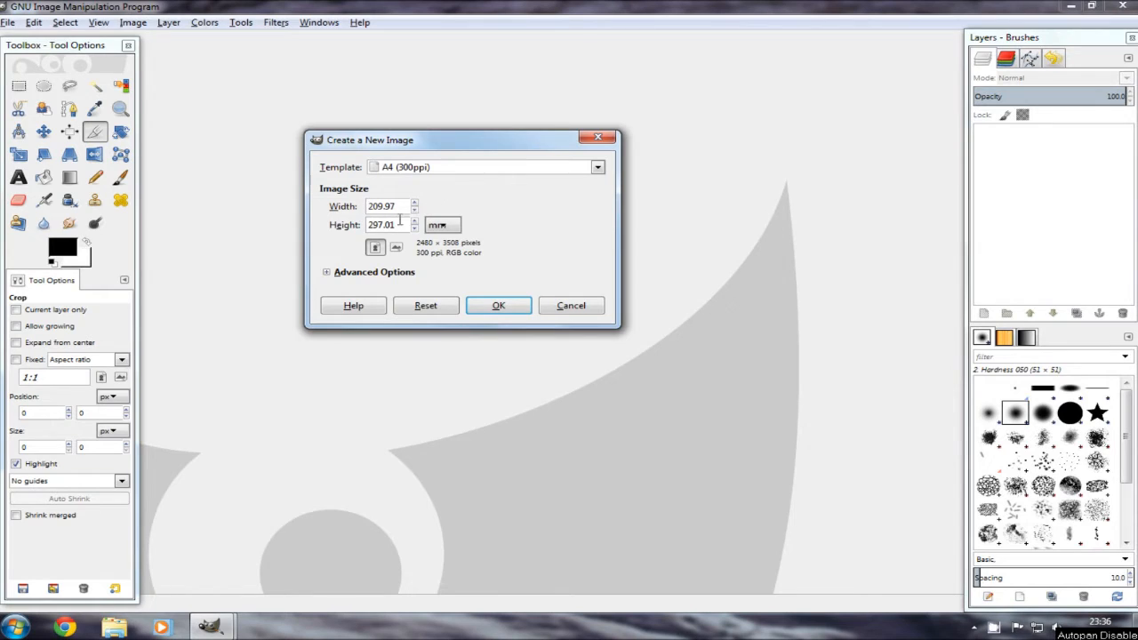
# Set the new A4 (300ppi) image to portrait orientation with RGB color and a transparency fill
pyautogui.click(398, 250)
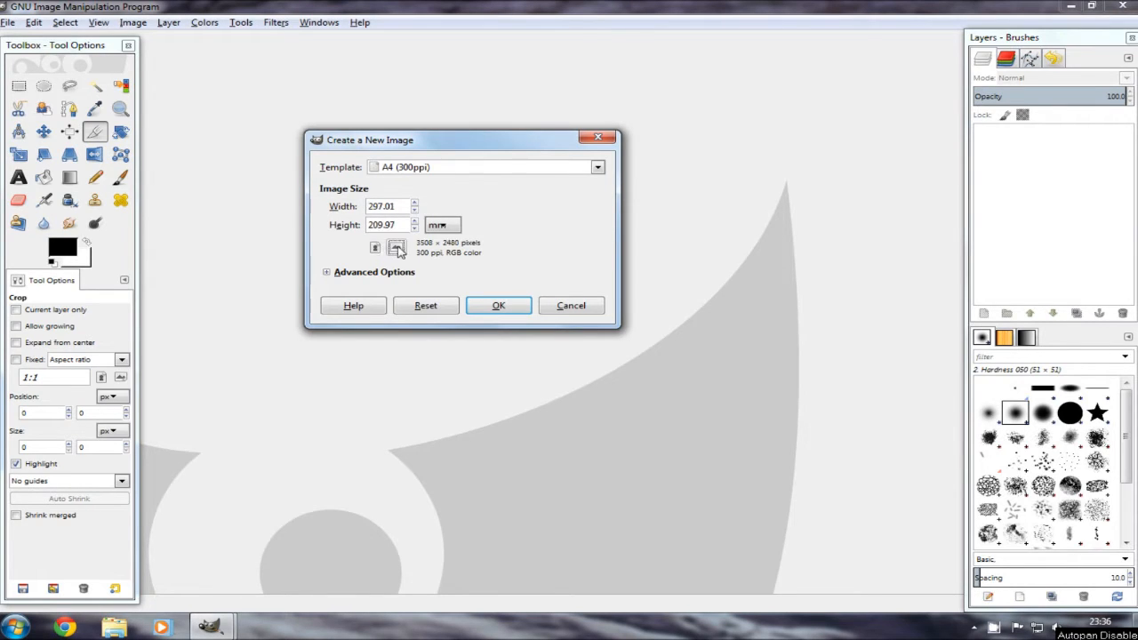
pyautogui.click(380, 250)
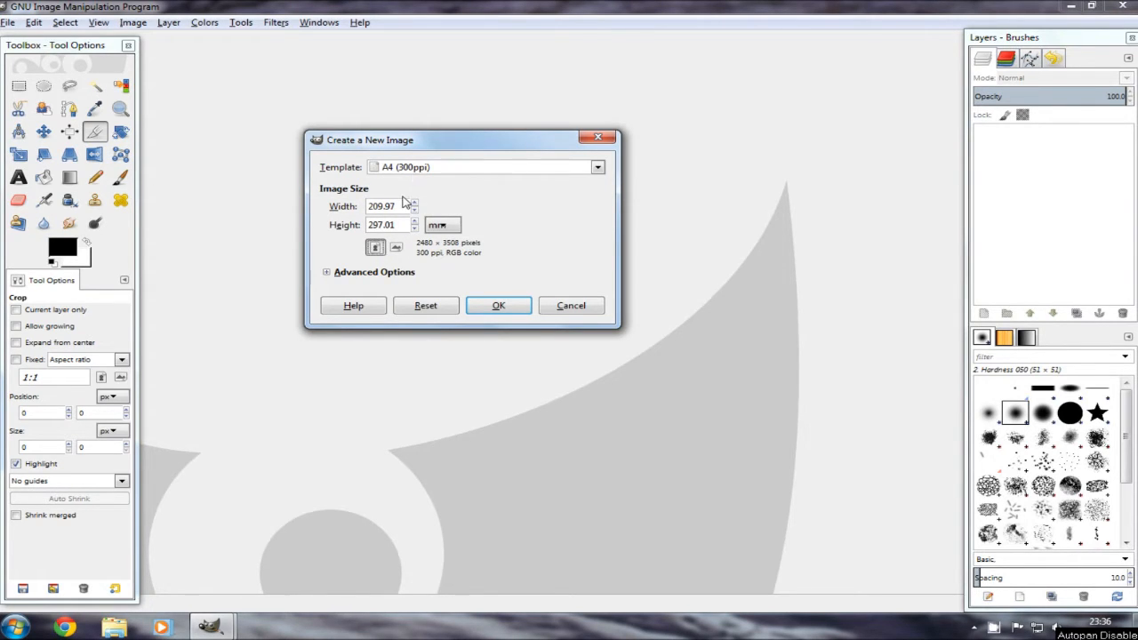
pyautogui.click(327, 272)
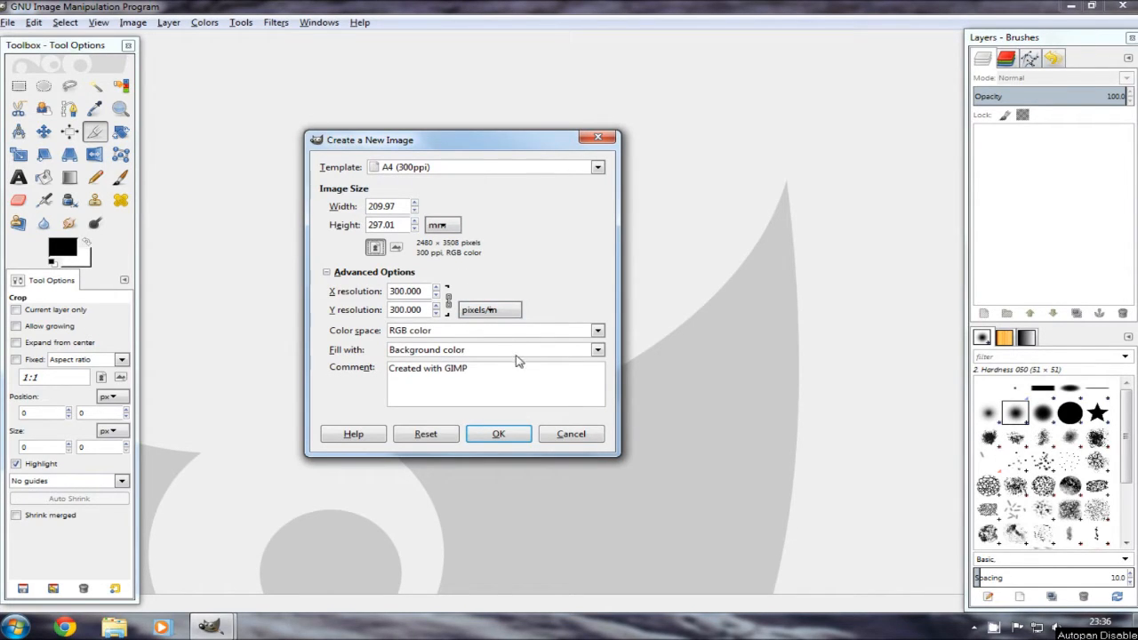
pyautogui.click(519, 351)
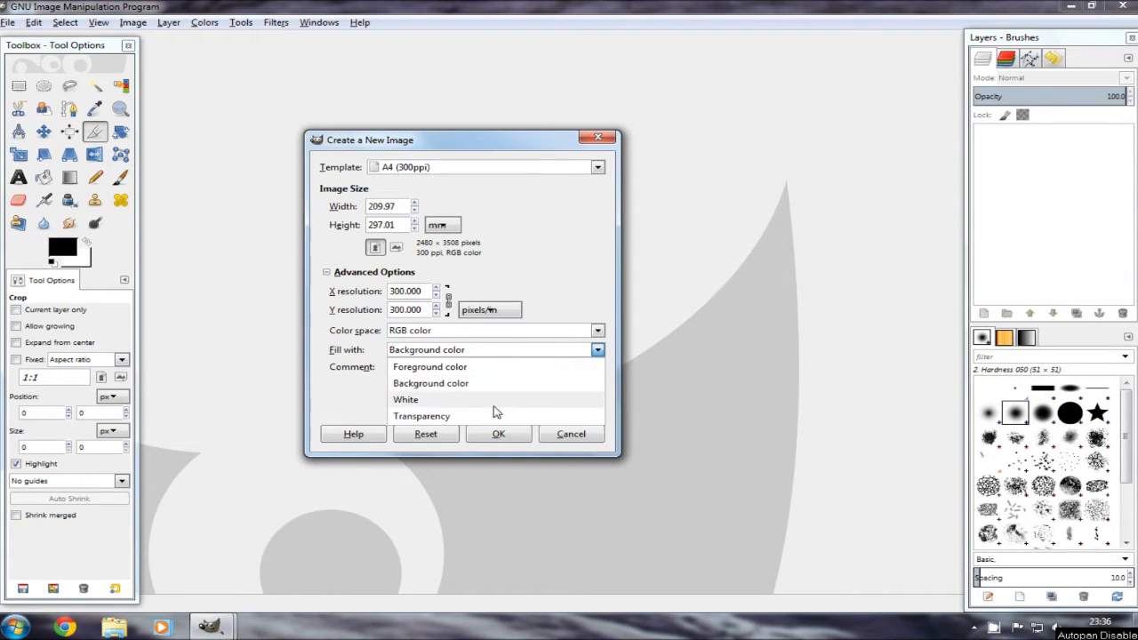
pyautogui.click(496, 415)
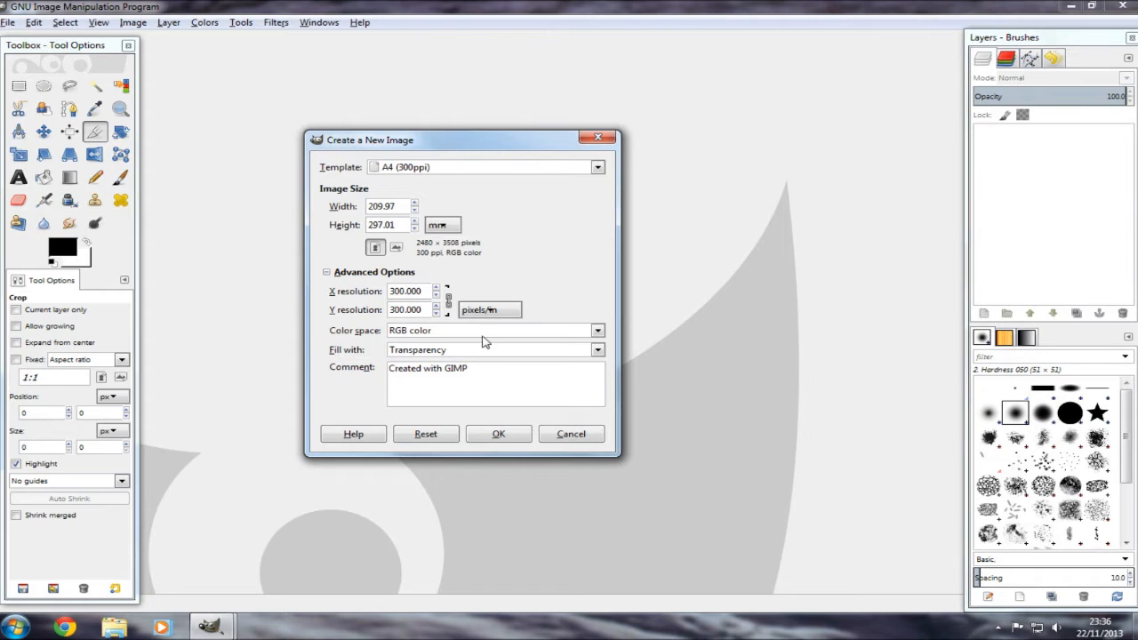
pyautogui.click(485, 333)
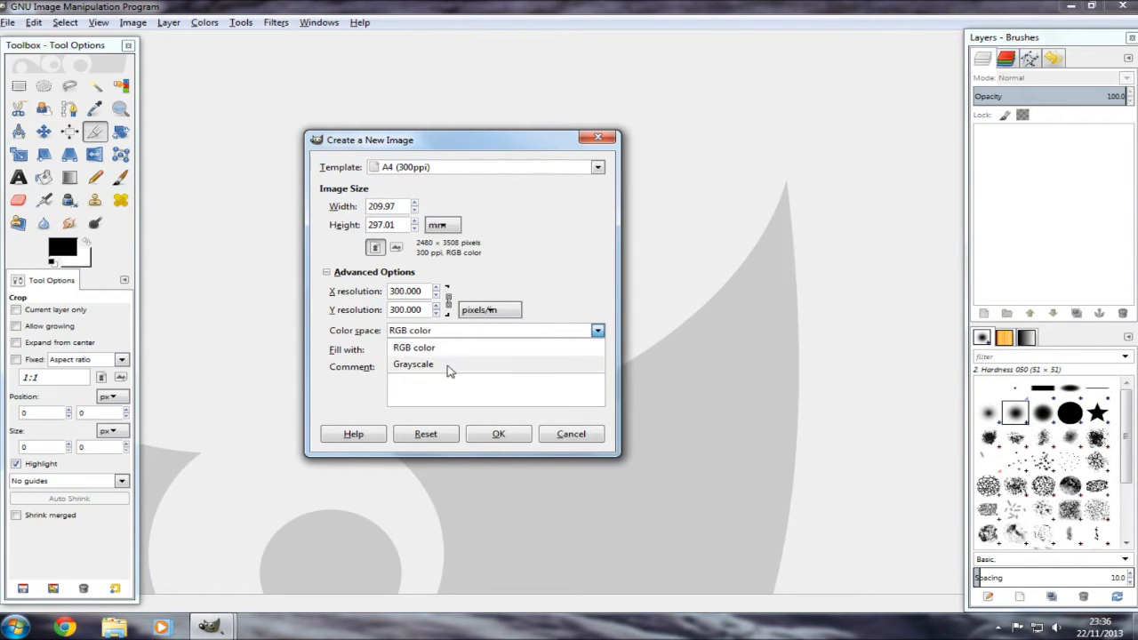
pyautogui.click(461, 350)
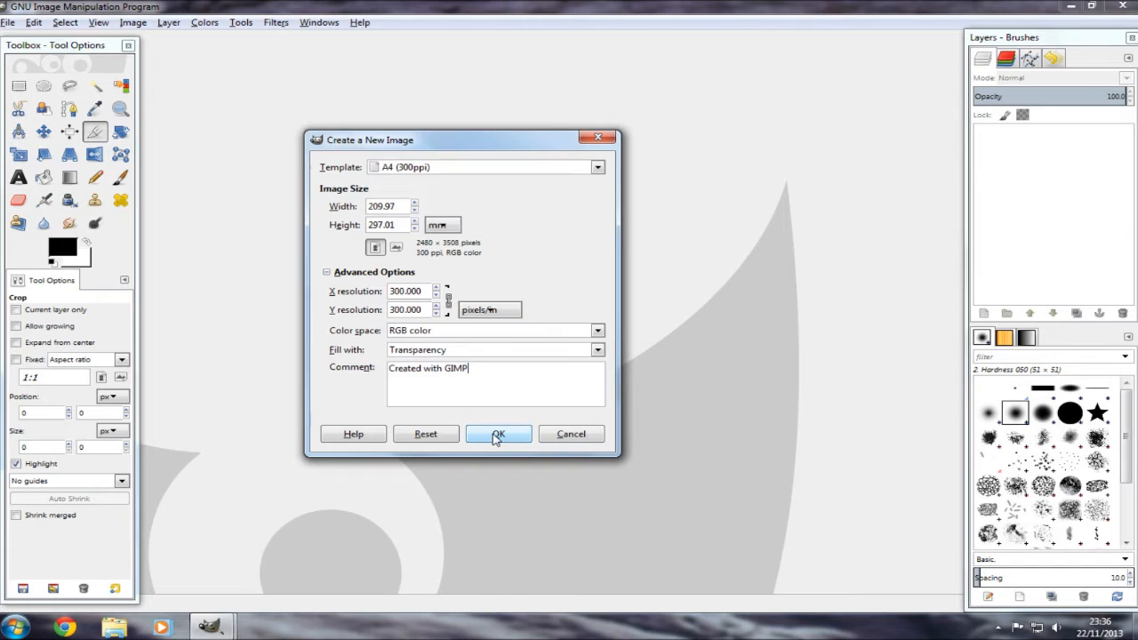
# Replace the image comment with "ComputerSluggish Tutorial" and create the image
pyautogui.moveTo(489, 391); pyautogui.dragTo(206, 361)
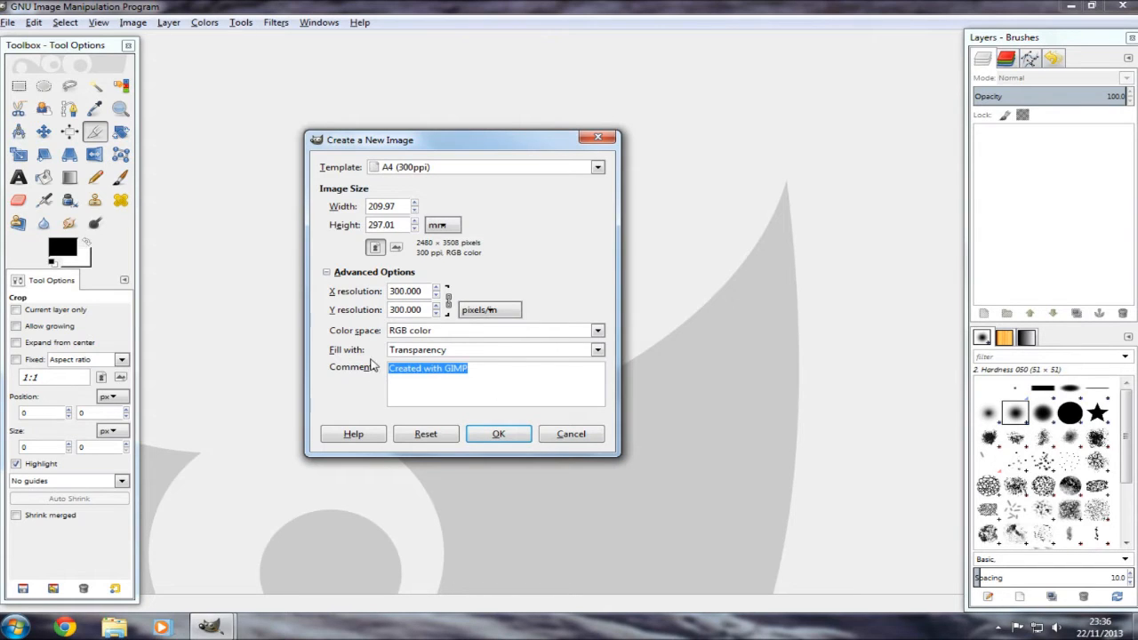
pyautogui.write('ComputerSluggish Tutorial')
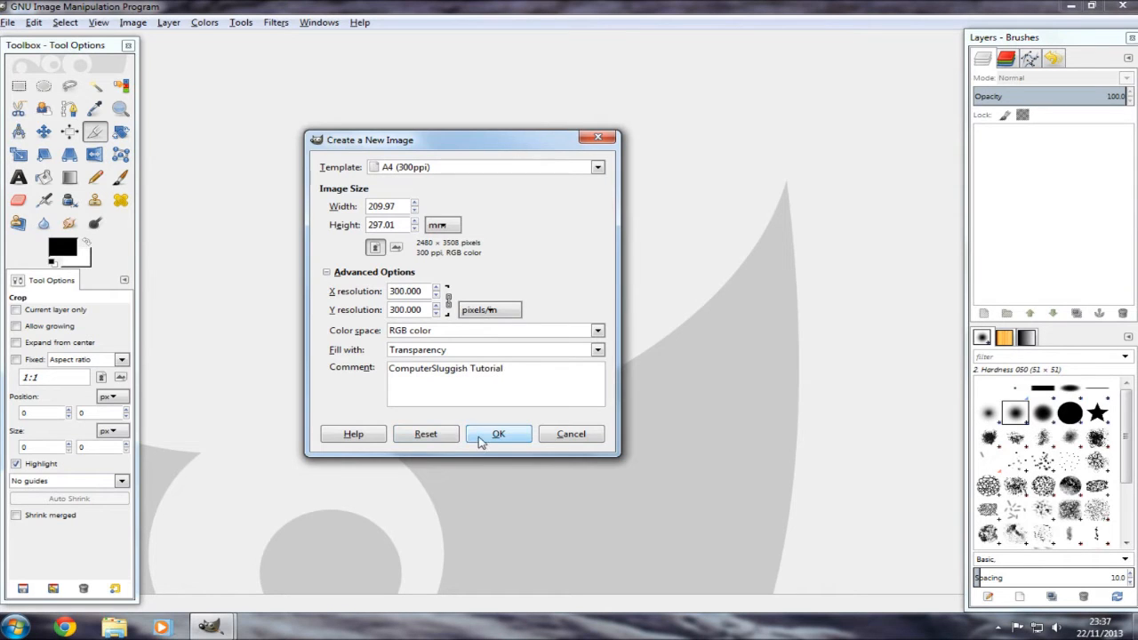
pyautogui.click(489, 436)
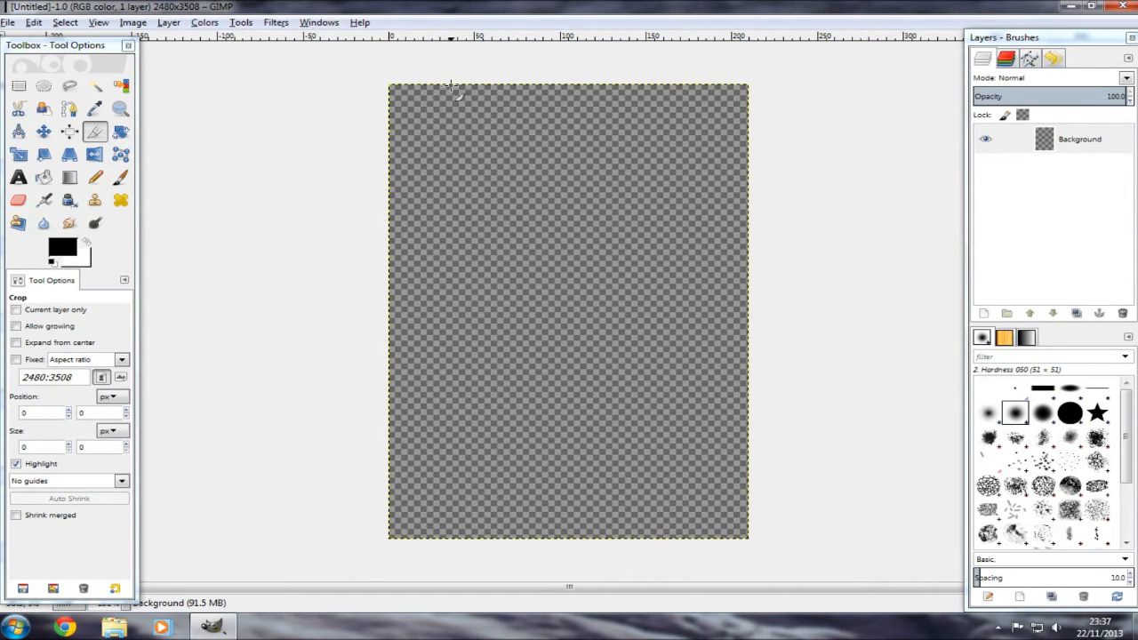
# Add a new layer named Text, 2480 × 3508 px, with a transparency fill
pyautogui.rightClick(1042, 192)
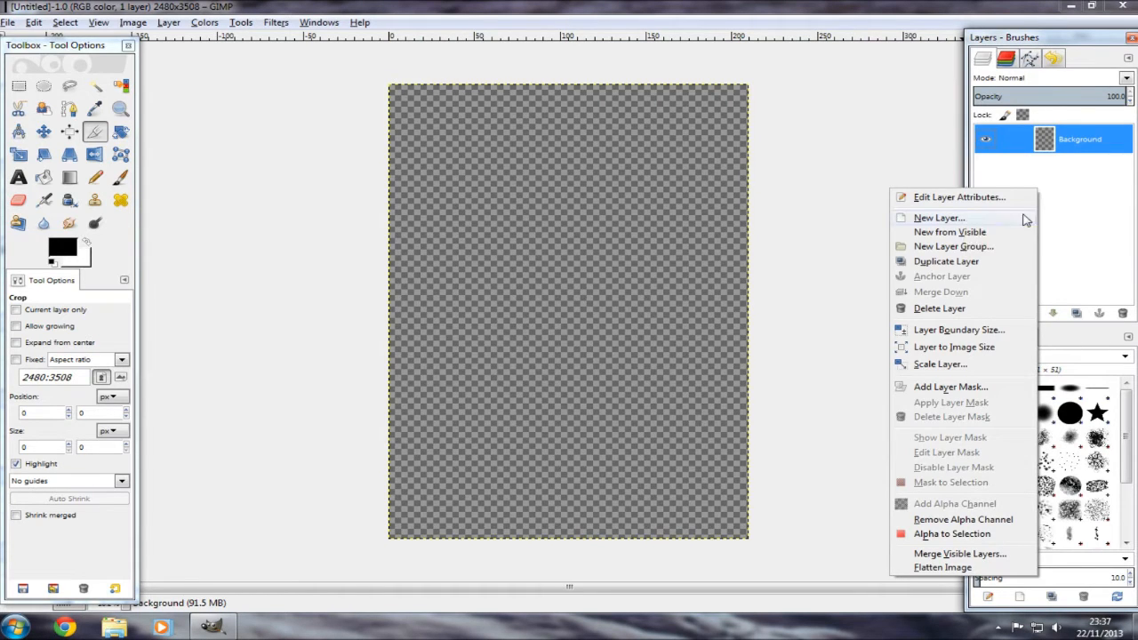
pyautogui.click(1025, 219)
pyautogui.moveTo(99, 36); pyautogui.dragTo(254, 118)
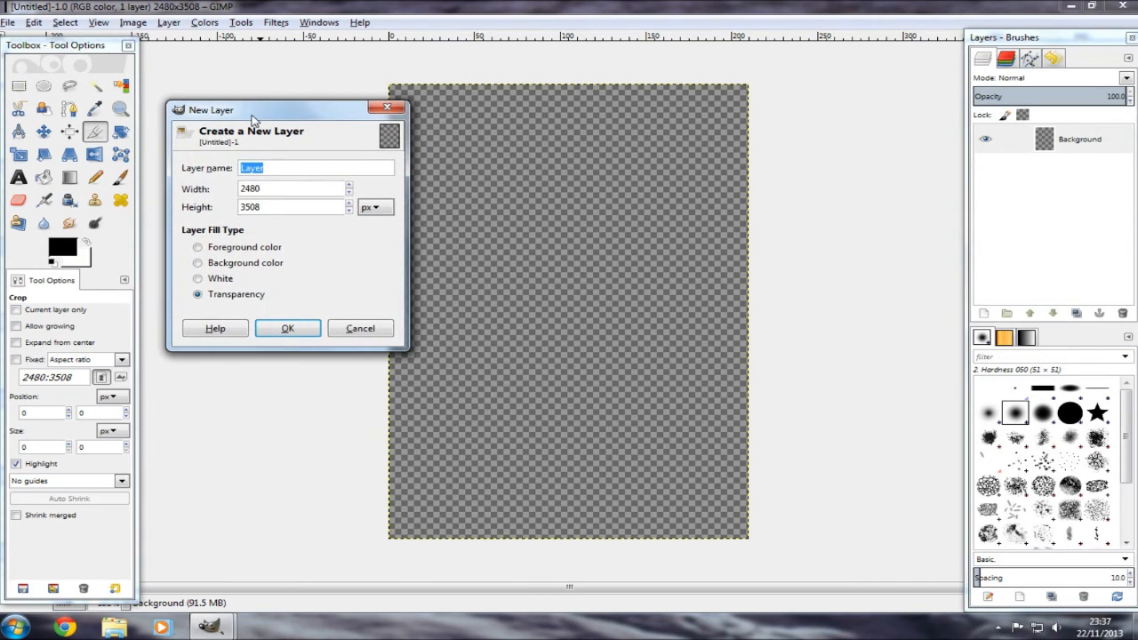
pyautogui.write('Text')
pyautogui.click(240, 253)
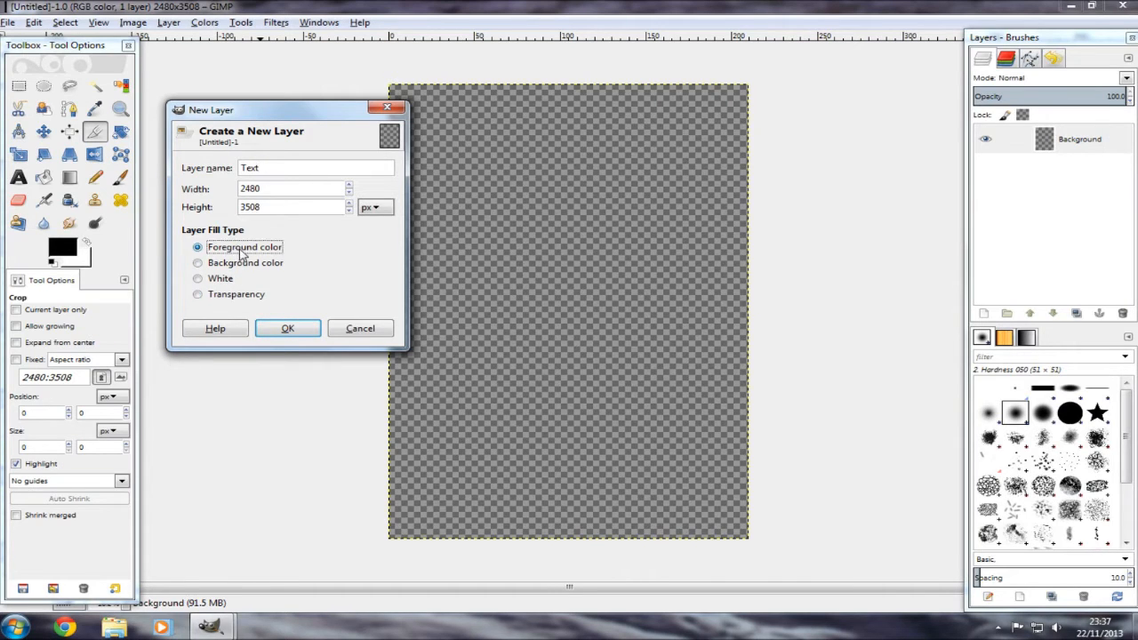
pyautogui.click(243, 263)
pyautogui.click(233, 279)
pyautogui.click(231, 294)
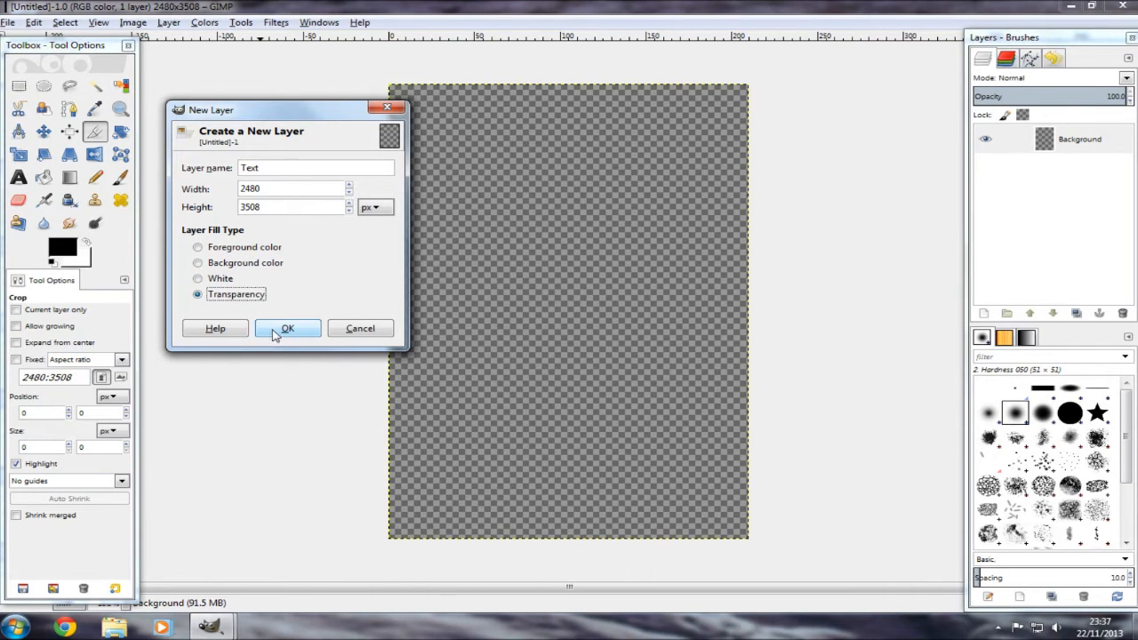
pyautogui.click(285, 329)
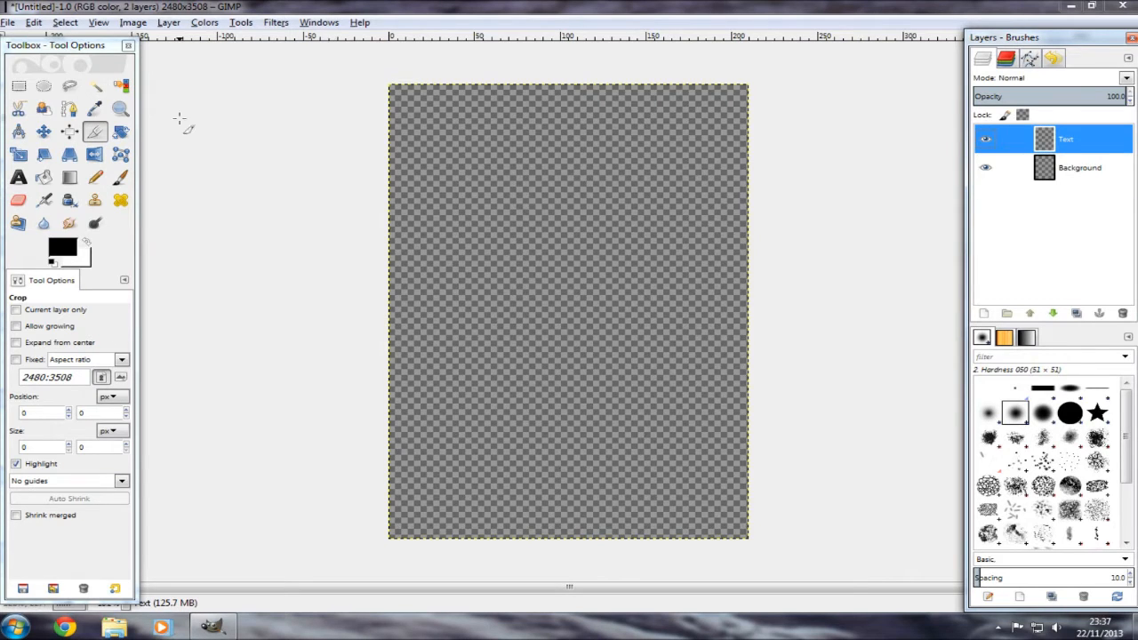
# Activate the Text tool, then widen, reposition and shorten the toolbox window so all its text options fit
pyautogui.click(18, 178)
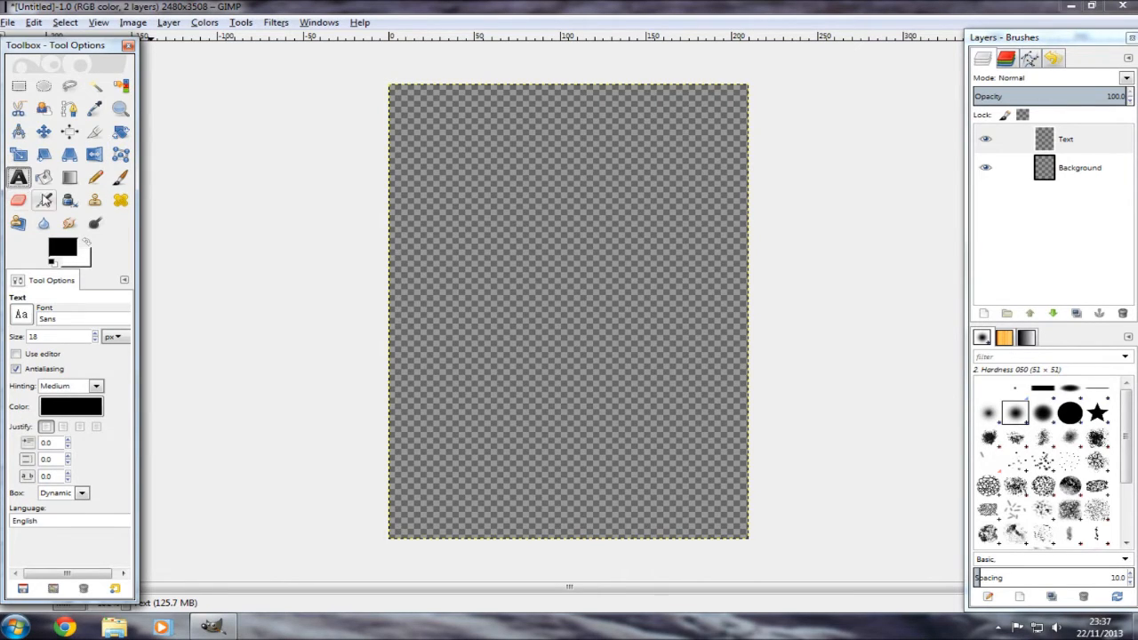
pyautogui.moveTo(134, 243); pyautogui.dragTo(191, 245)
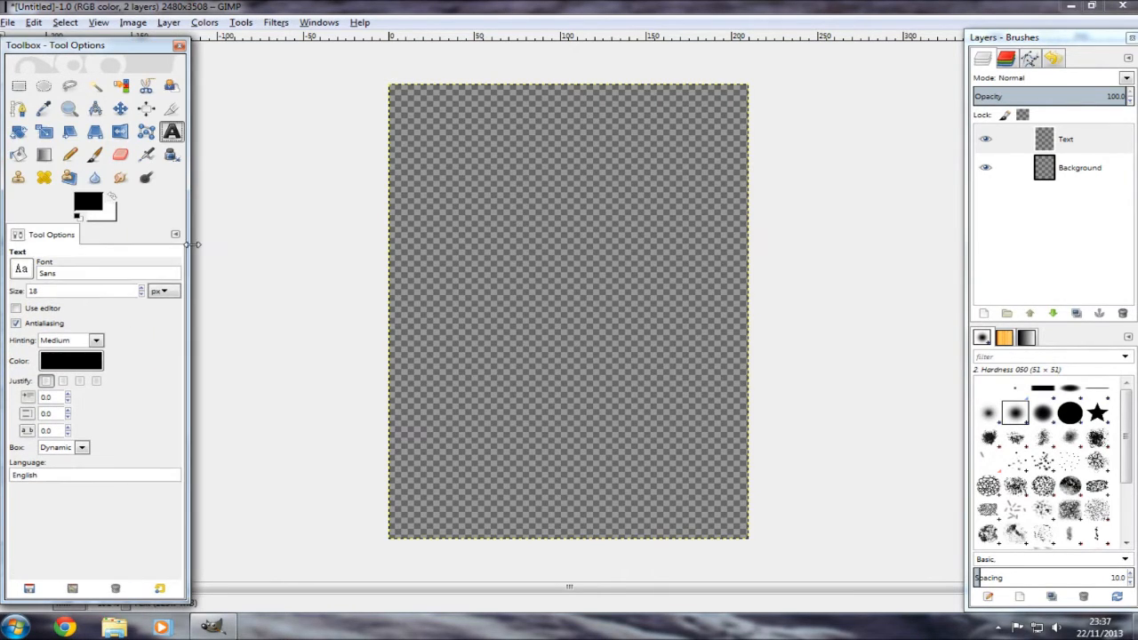
pyautogui.moveTo(89, 50)
pyautogui.mouseDown()
pyautogui.moveTo(139, 44)
pyautogui.moveTo(102, 59)
pyautogui.mouseUp()
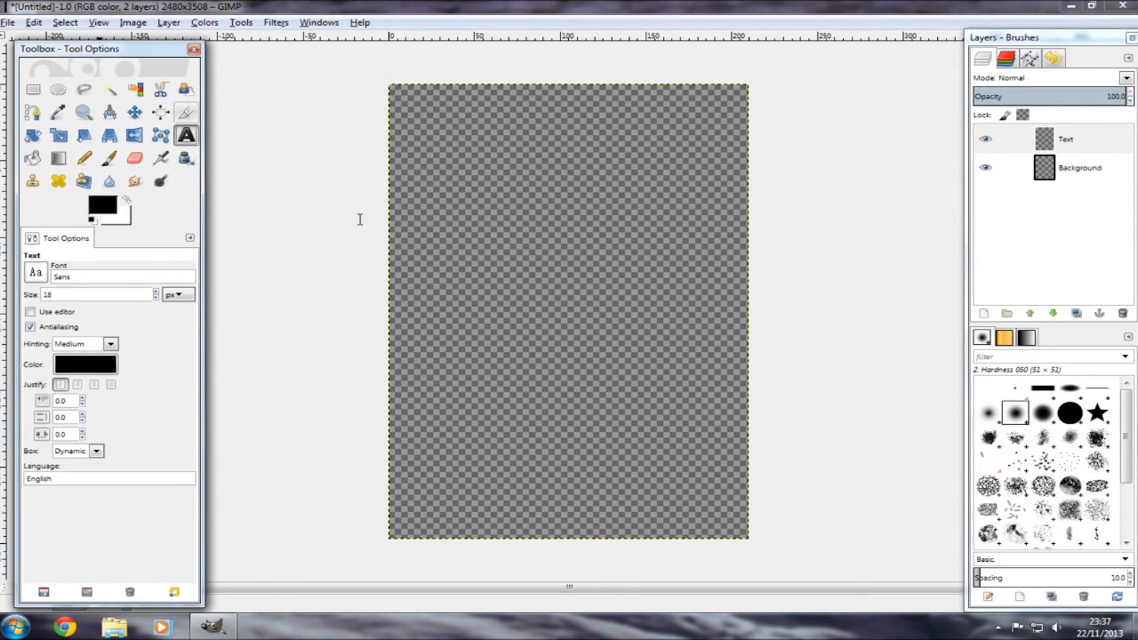
pyautogui.moveTo(173, 607); pyautogui.dragTo(169, 578)
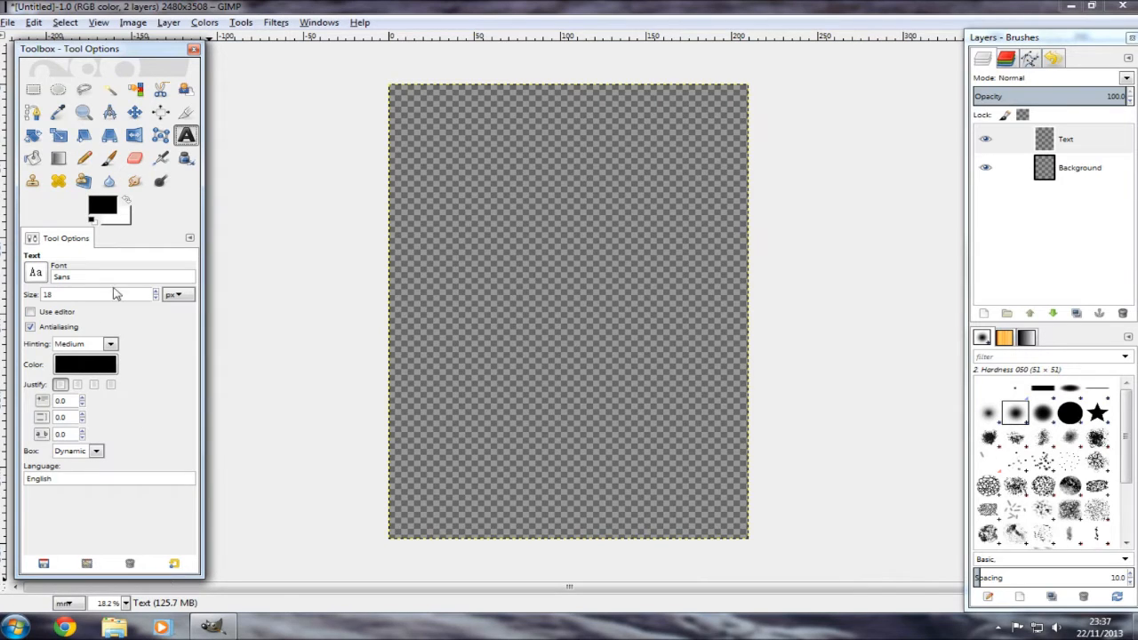
# Set the text font to Corbel Bold and its size to 30 px, dismissing the antivirus notification
pyautogui.click(37, 273)
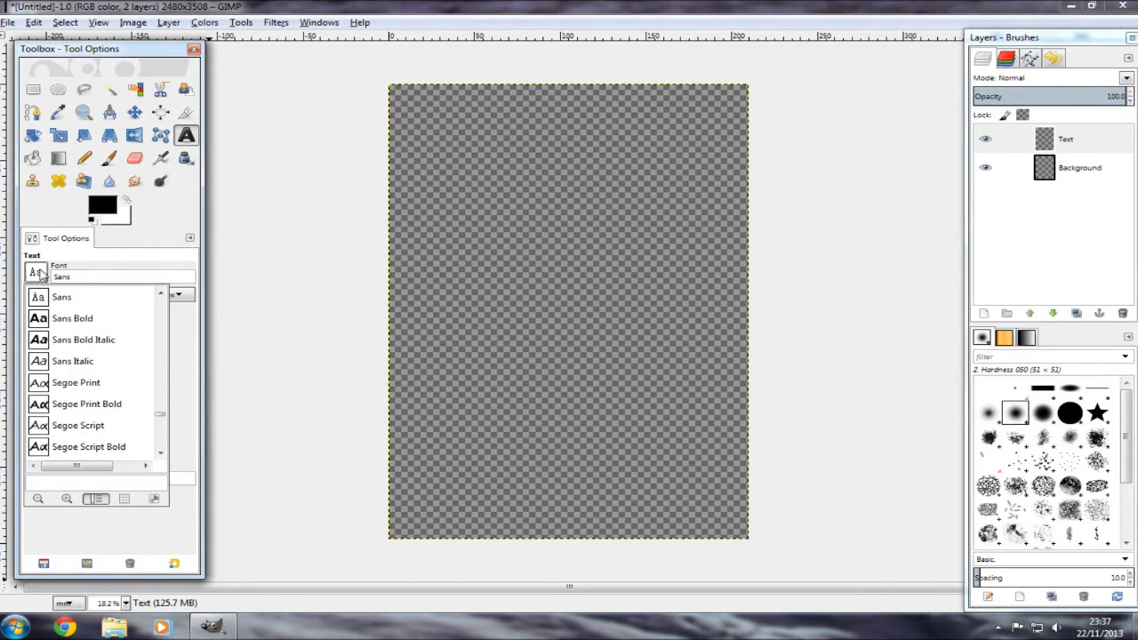
pyautogui.moveTo(162, 415); pyautogui.dragTo(168, 330)
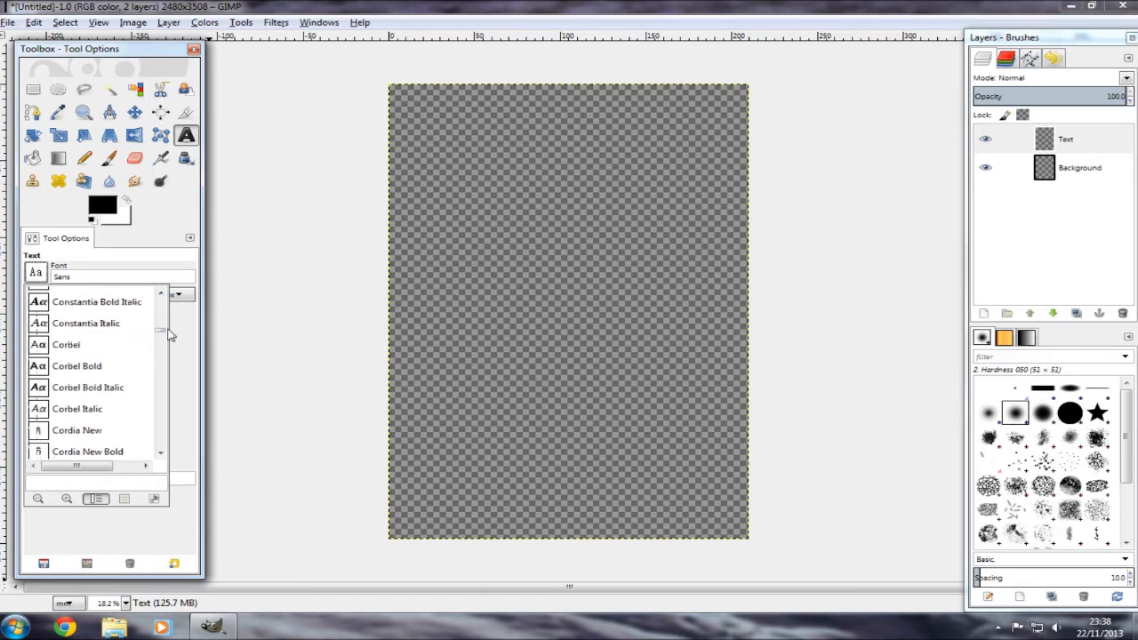
pyautogui.click(120, 369)
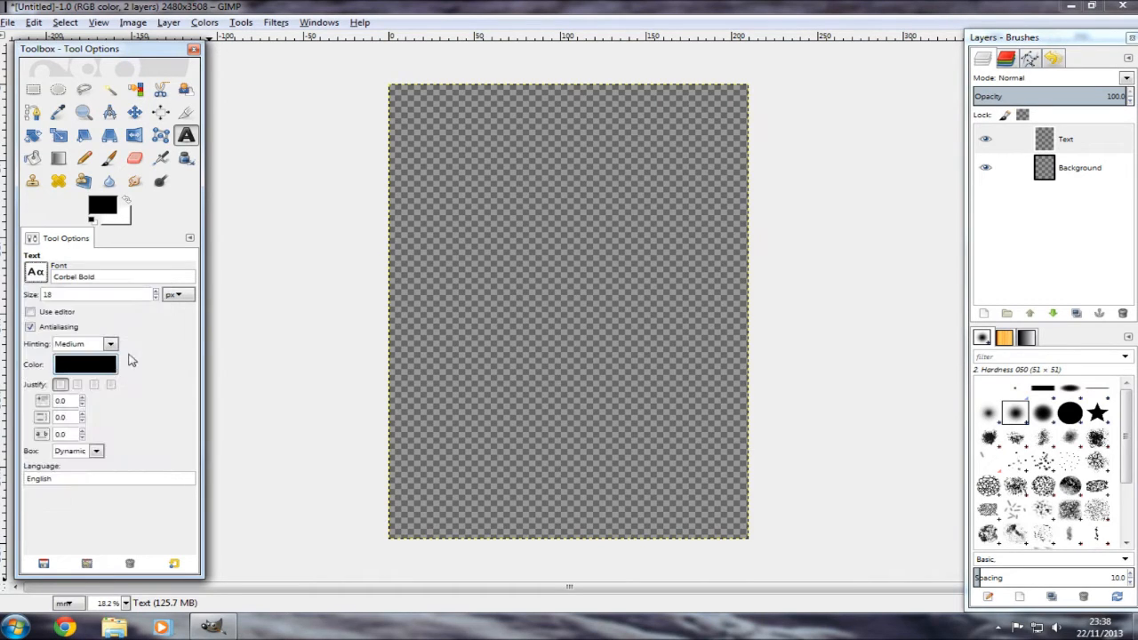
pyautogui.click(170, 297)
pyautogui.click(144, 297)
pyautogui.click(156, 293)
pyautogui.click(157, 294)
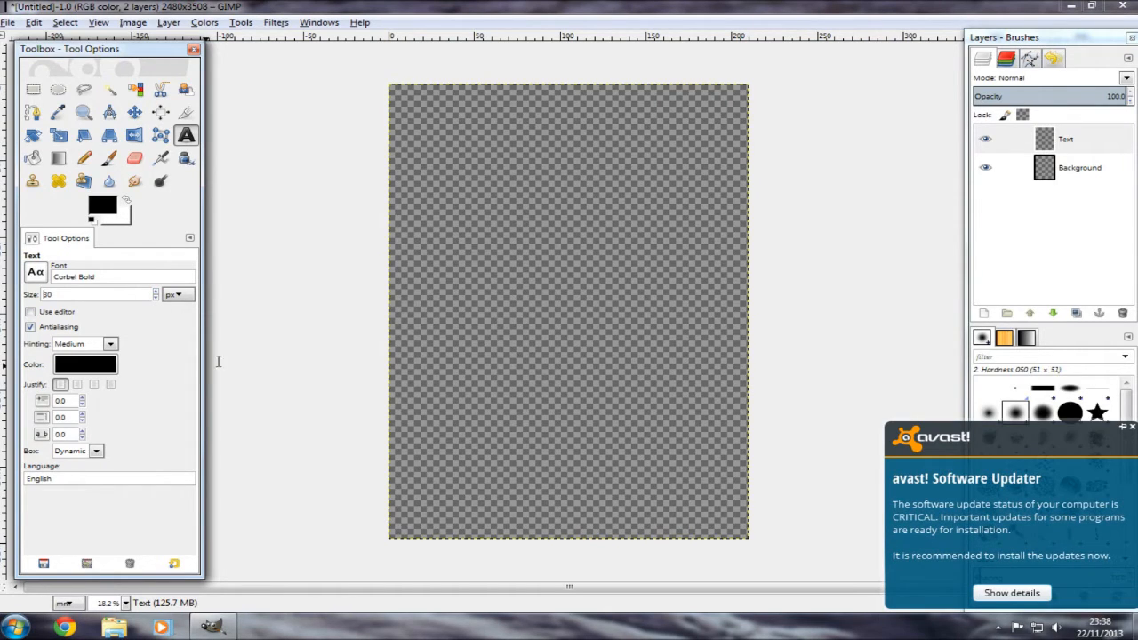
pyautogui.click(1132, 427)
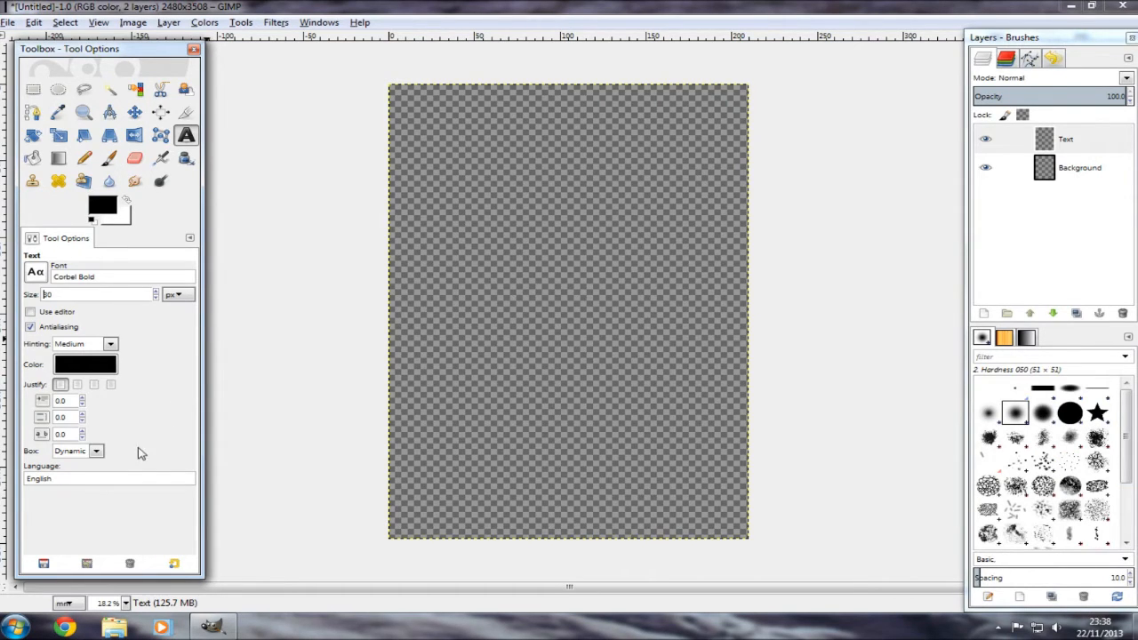
# Draw a text box about 164 × 56 mm in the upper part of the page and enter COMPUTERSLUGGISH
pyautogui.click(96, 451)
pyautogui.click(104, 456)
pyautogui.click(427, 165)
pyautogui.moveTo(426, 165); pyautogui.dragTo(708, 255)
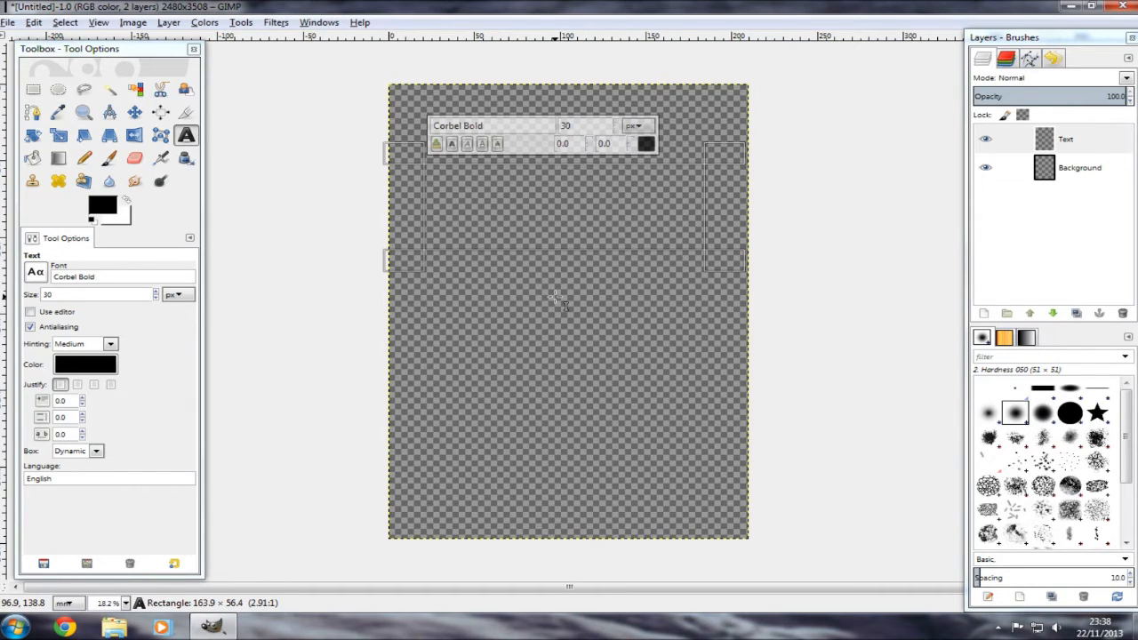
pyautogui.write('c')
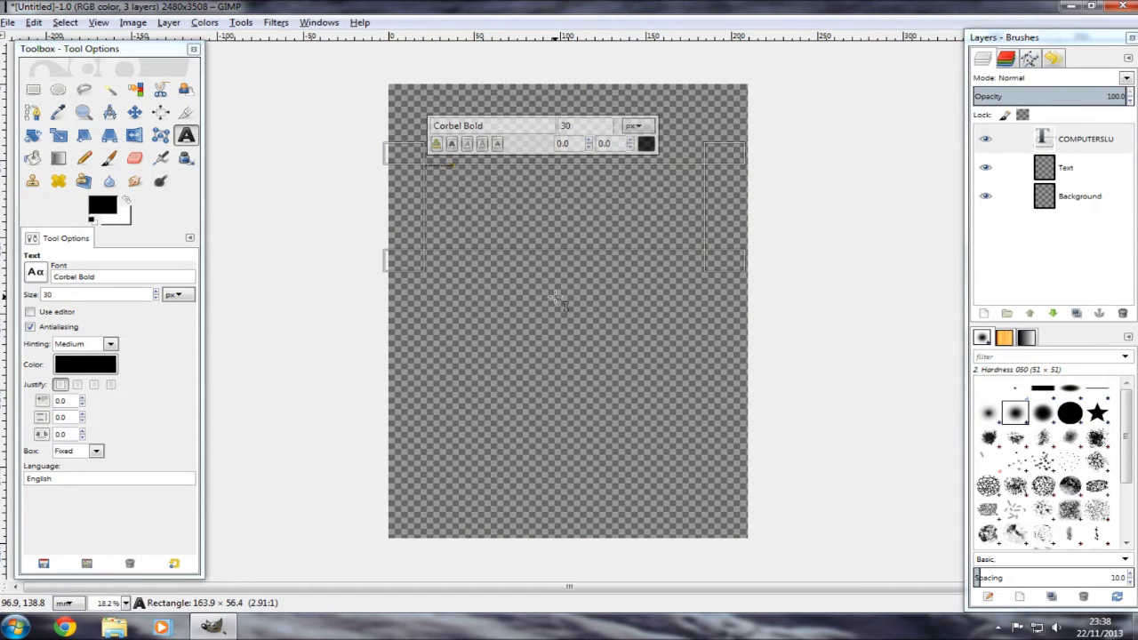
pyautogui.write('SH')
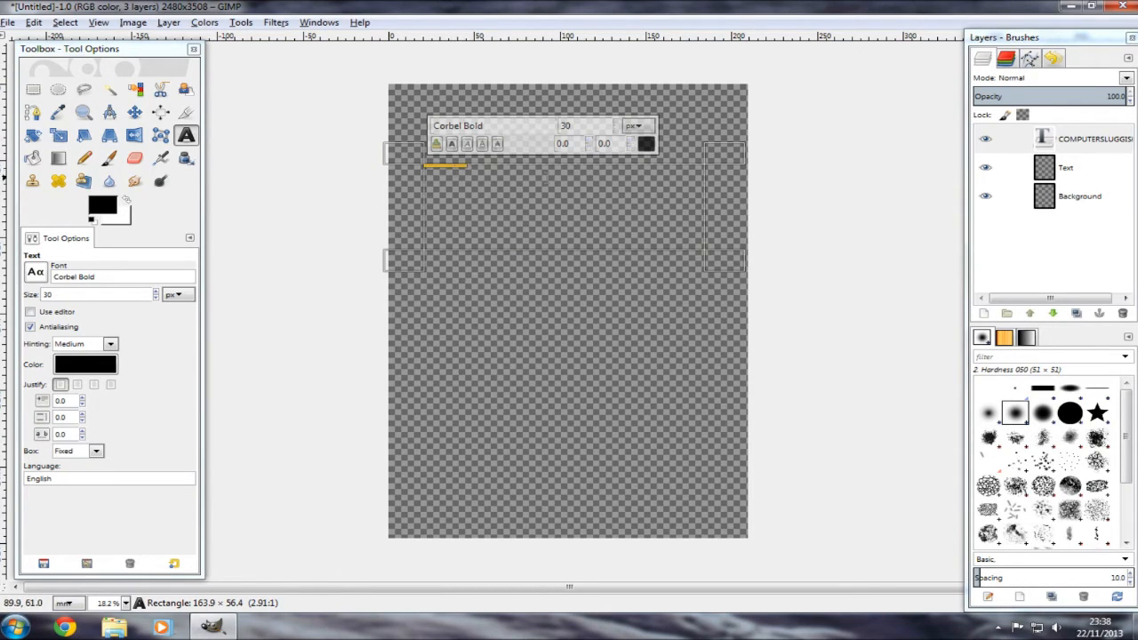
# Make the COMPUTERSLUGGISH text bold and set its font size to 195 px
pyautogui.click(639, 130)
pyautogui.click(640, 131)
pyautogui.click(617, 124)
pyautogui.moveTo(617, 124); pyautogui.dragTo(617, 124)
pyautogui.click(617, 131)
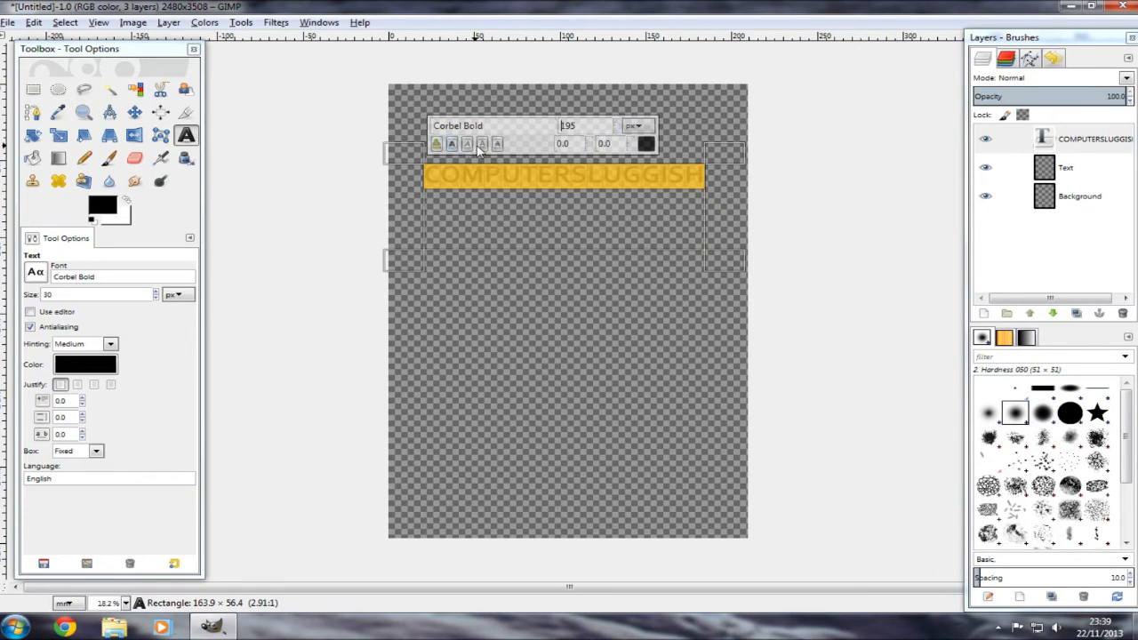
# Resize the text box to about 157 × 61 mm and try italic styling on the heading
pyautogui.moveTo(520, 143); pyautogui.dragTo(686, 142)
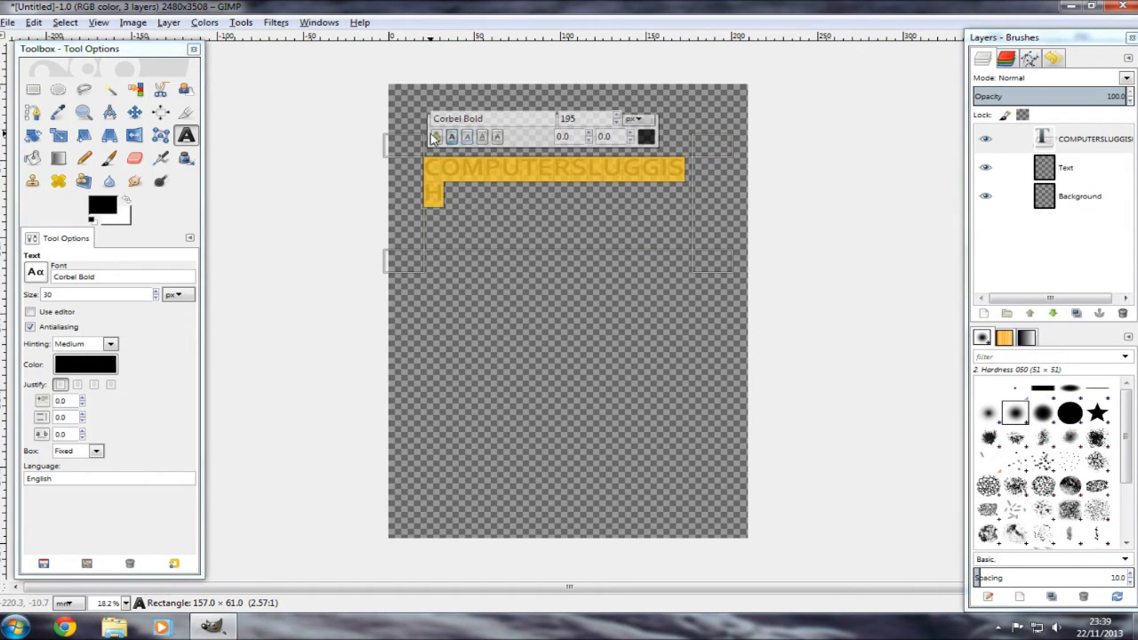
pyautogui.click(470, 140)
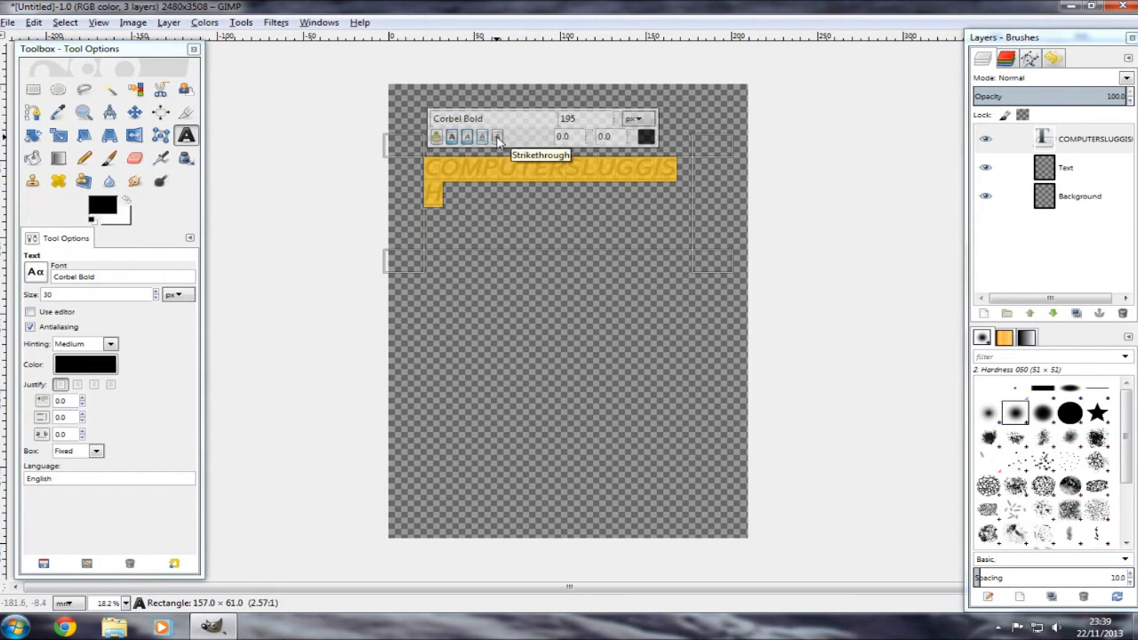
pyautogui.click(469, 137)
# Resize the heading's text box to about 169 × 27 mm so the text fits on one line, and deselect it
pyautogui.moveTo(733, 151); pyautogui.dragTo(752, 144)
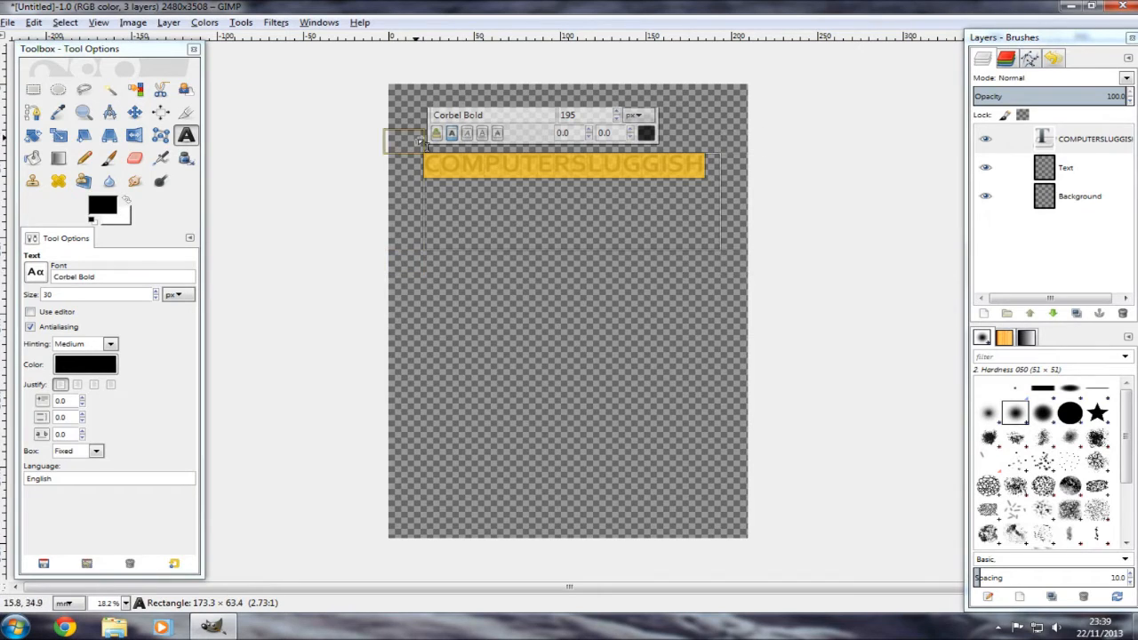
pyautogui.moveTo(766, 270); pyautogui.dragTo(758, 224)
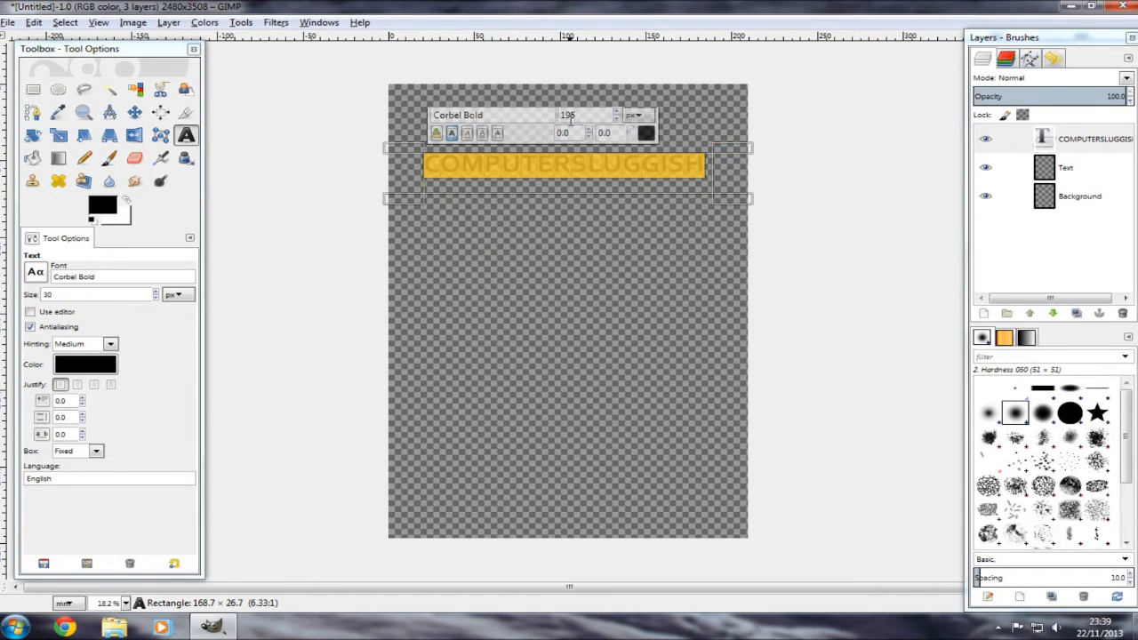
pyautogui.click(405, 239)
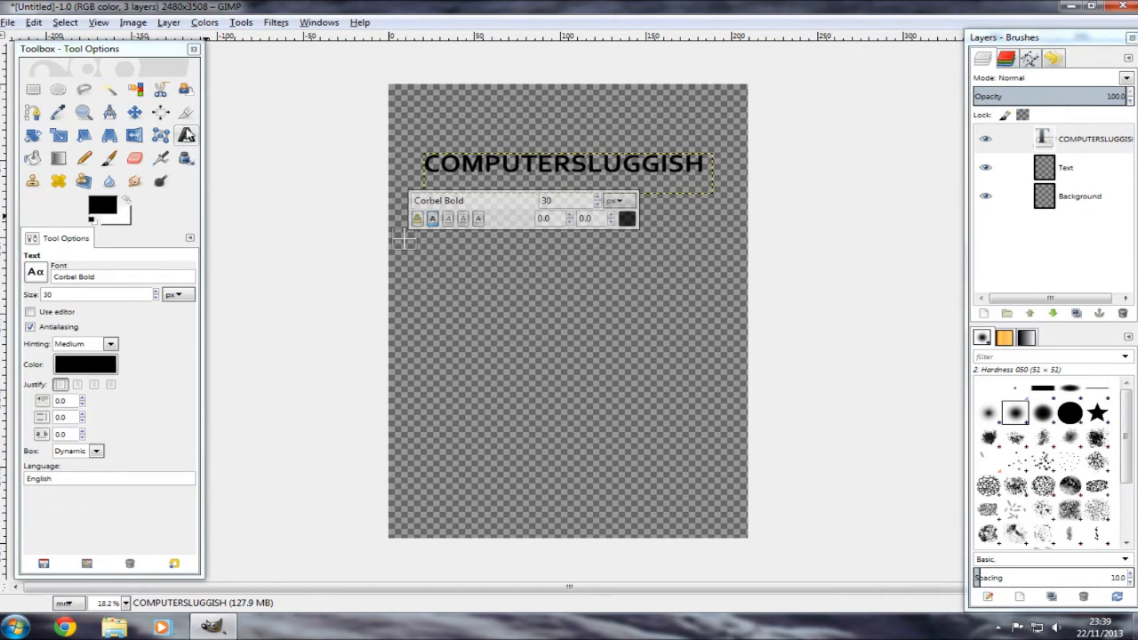
# Switch to Rectangle Select, hide the COMPUTERSLUGGISH text layer, and alternate the active layer between Text and COMPUTERSLUGGISH
pyautogui.click(33, 91)
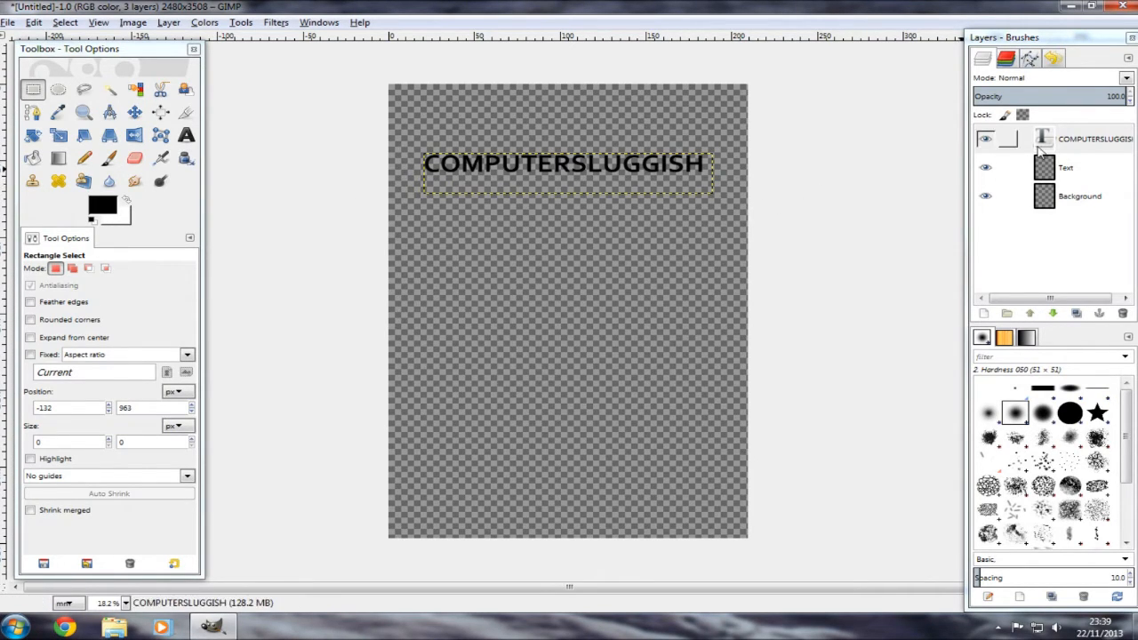
pyautogui.click(1086, 143)
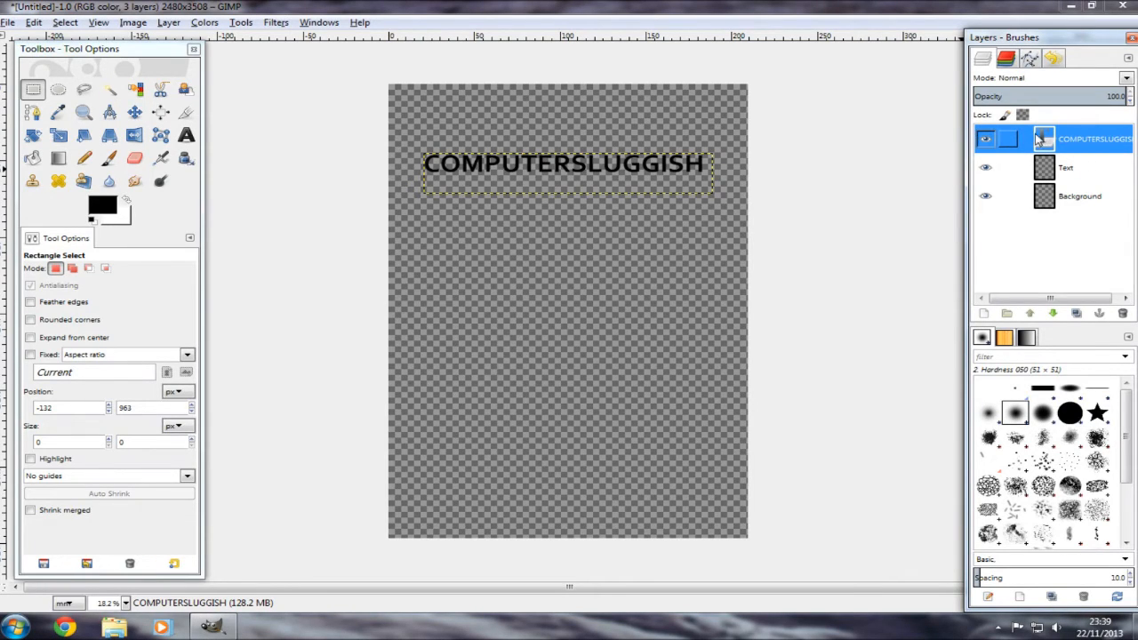
pyautogui.click(986, 139)
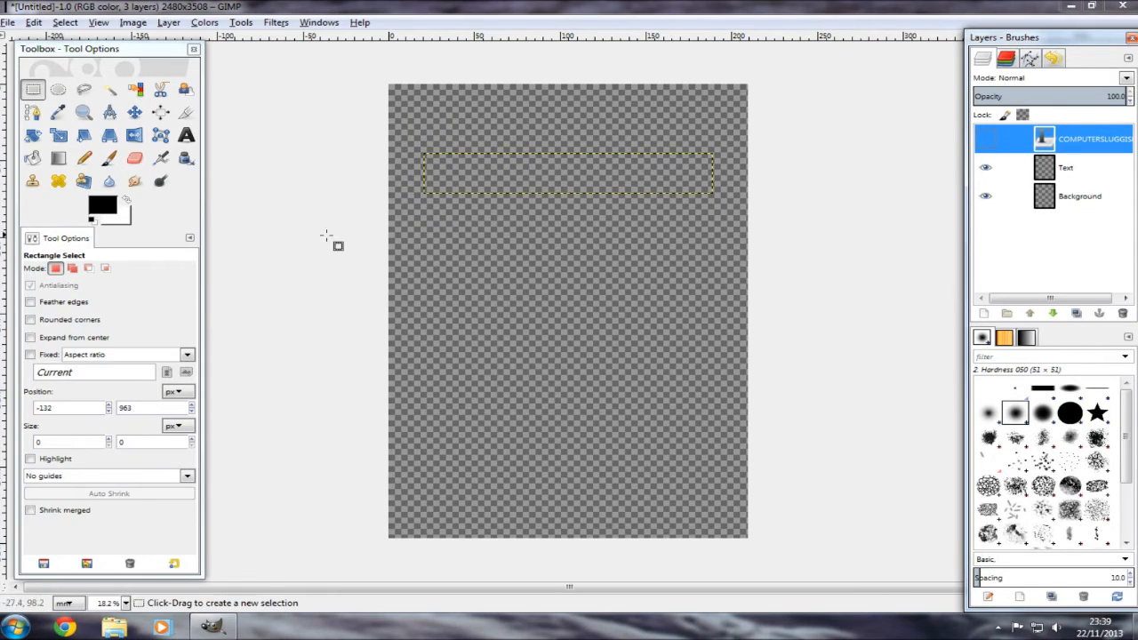
pyautogui.click(1072, 172)
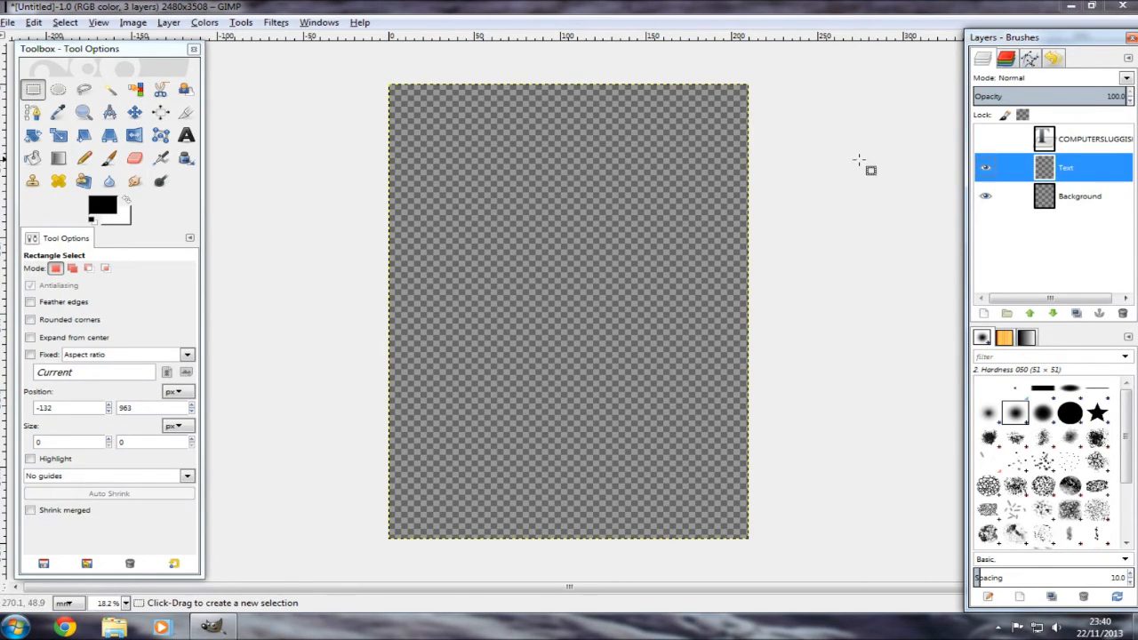
pyautogui.click(1091, 146)
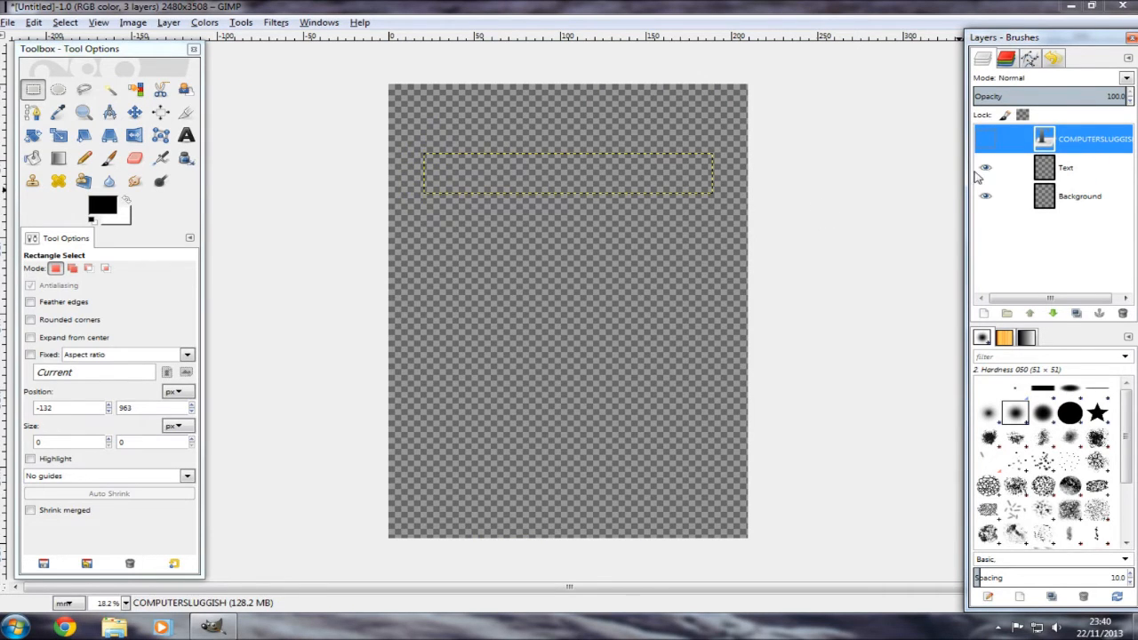
# Widen the Layers and Toolbox windows, and toggle the COMPUTERSLUGGISH layer's visibility until it is shown again
pyautogui.moveTo(970, 174); pyautogui.dragTo(776, 188)
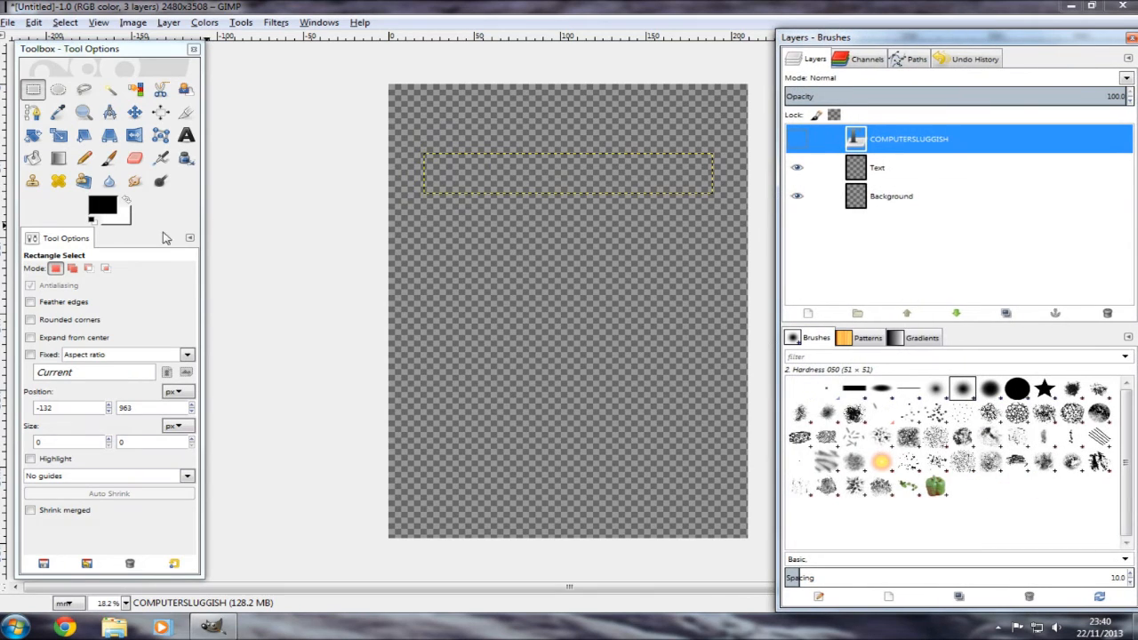
pyautogui.moveTo(204, 224); pyautogui.dragTo(305, 221)
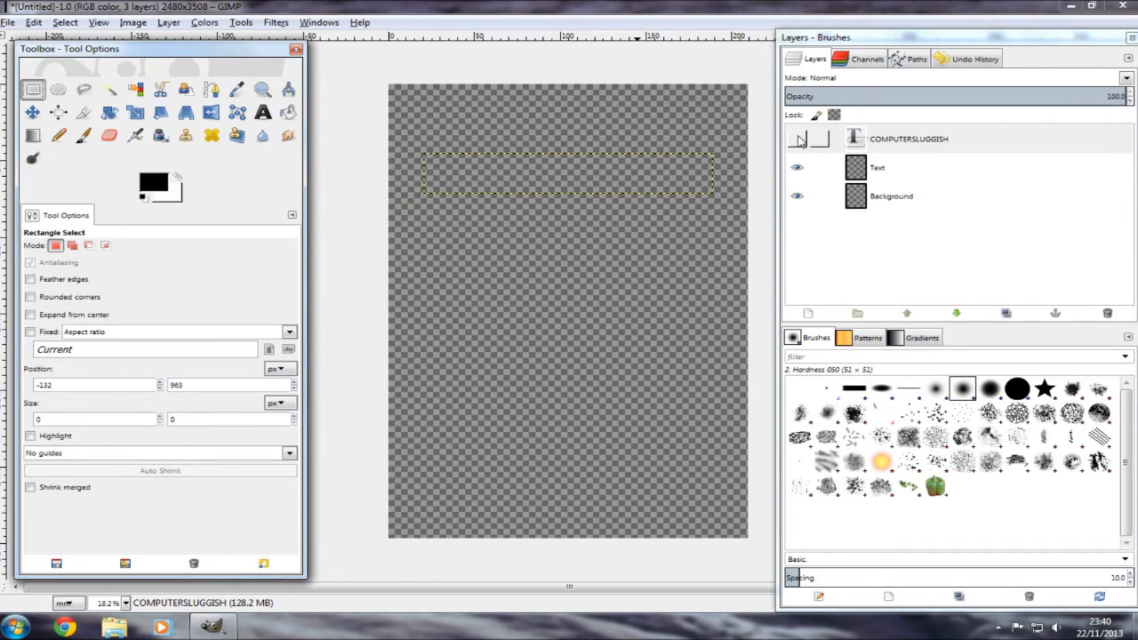
pyautogui.click(802, 145)
pyautogui.click(799, 145)
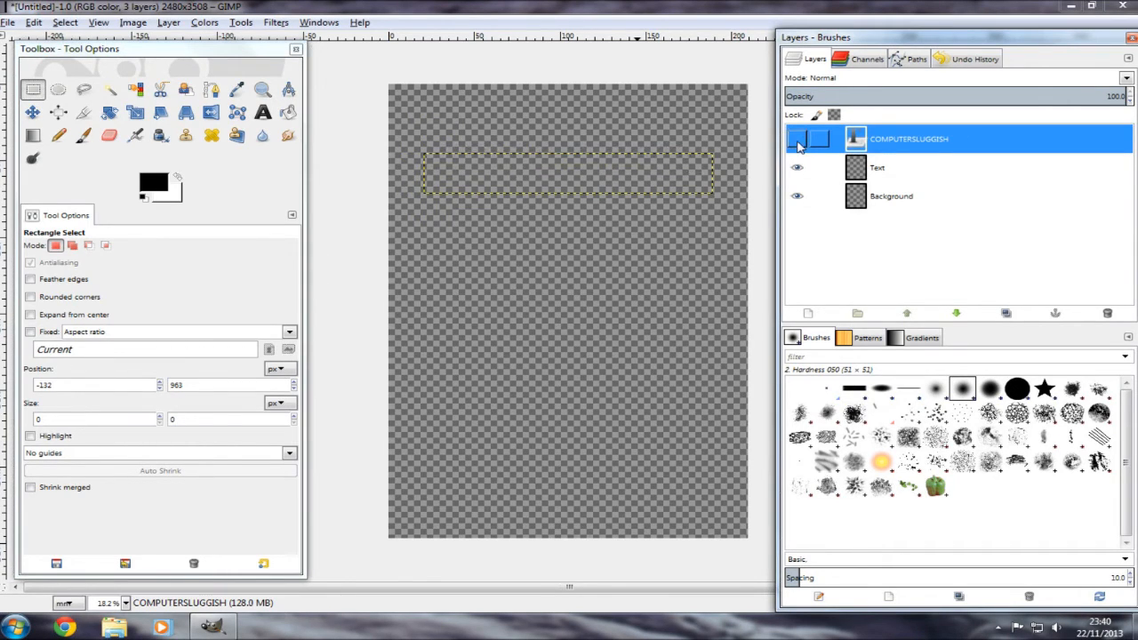
pyautogui.click(800, 142)
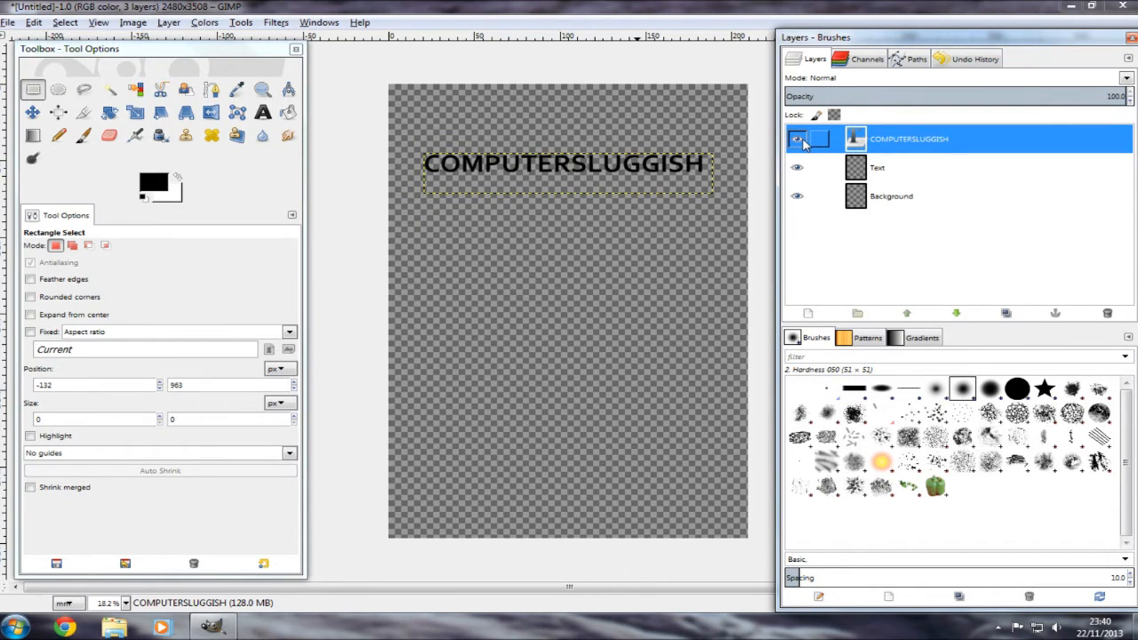
pyautogui.click(800, 142)
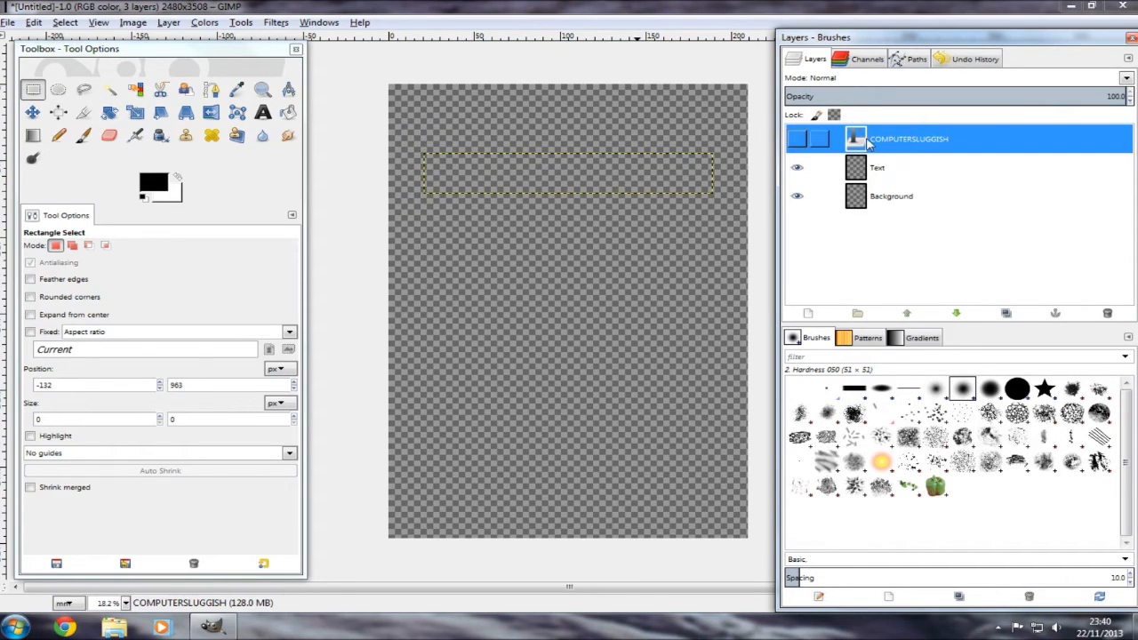
pyautogui.click(798, 139)
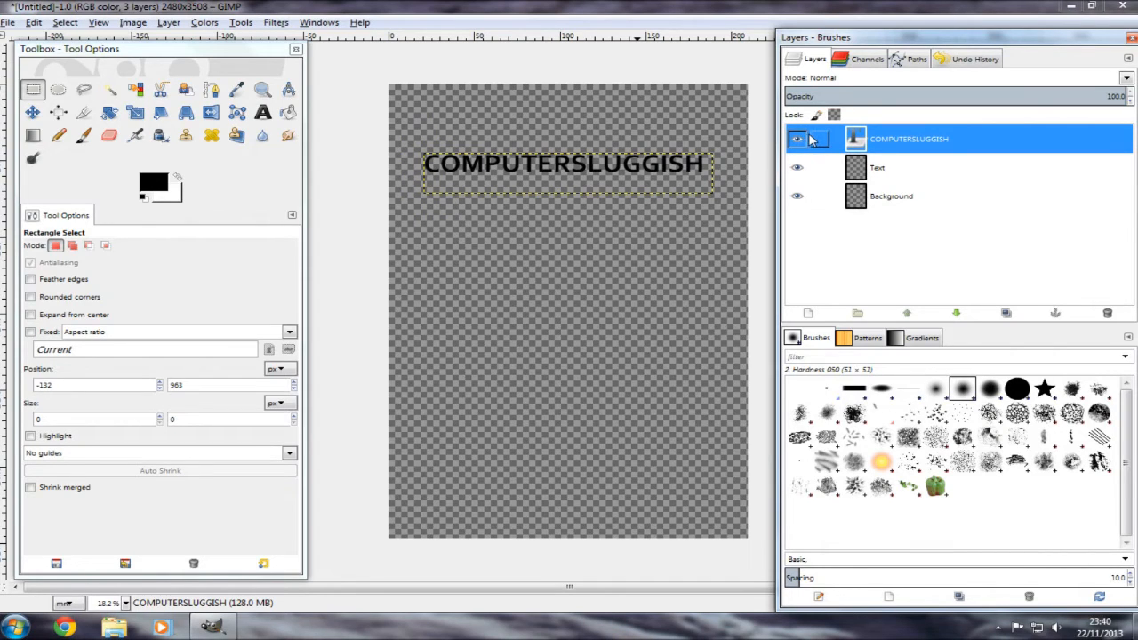
# Duplicate the COMPUTERSLUGGISH text layer and make the copy the active layer
pyautogui.rightClick(901, 142)
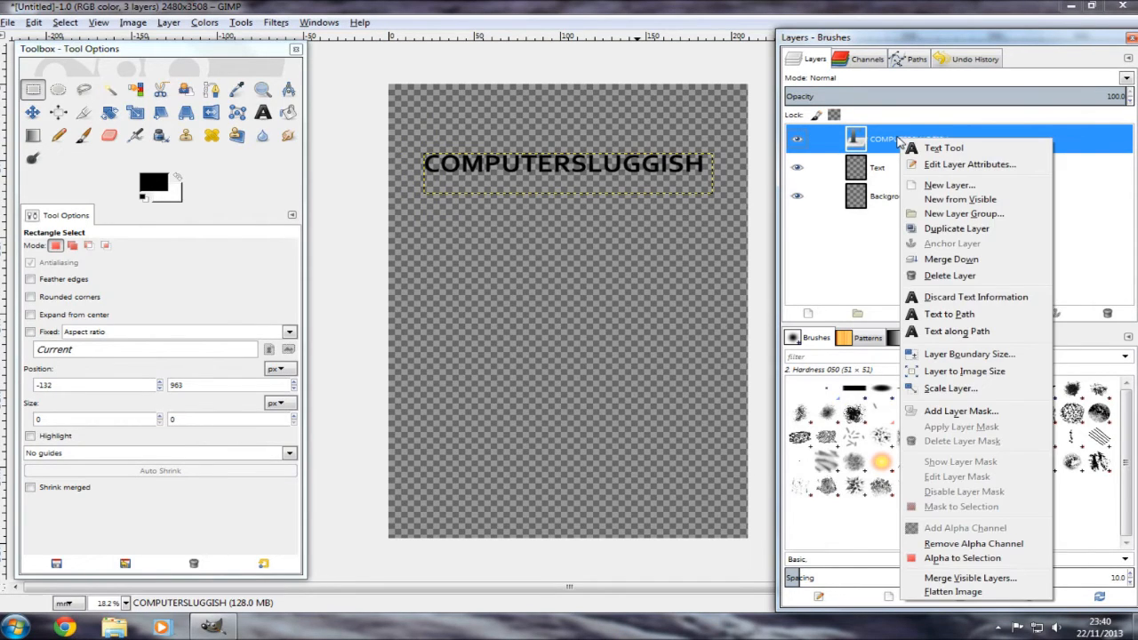
pyautogui.click(963, 126)
pyautogui.rightClick(915, 140)
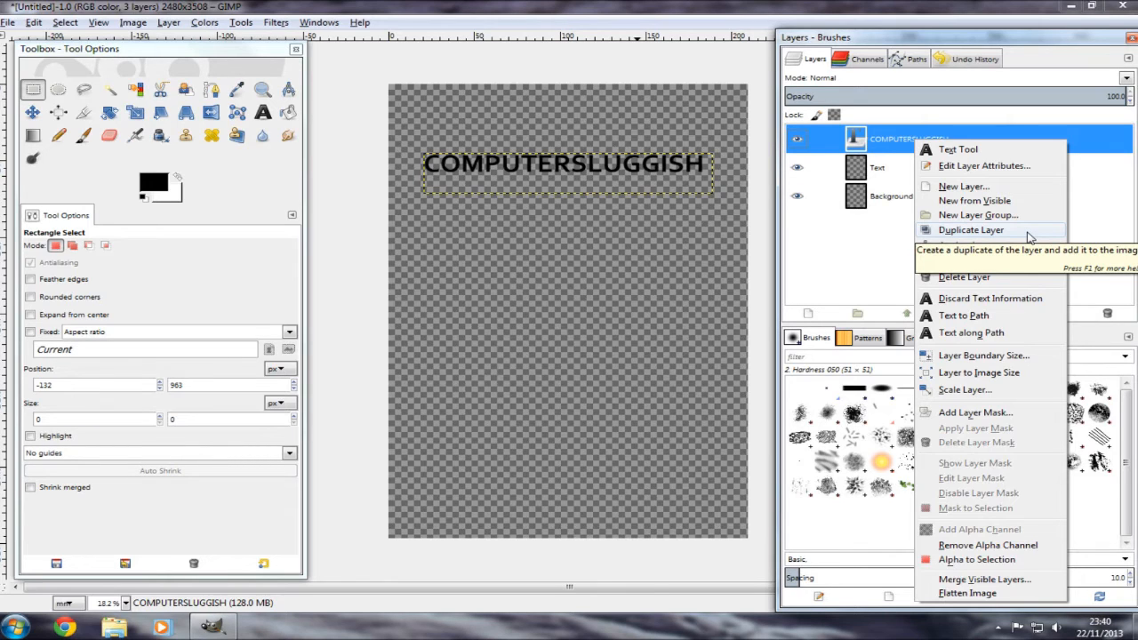
pyautogui.click(971, 230)
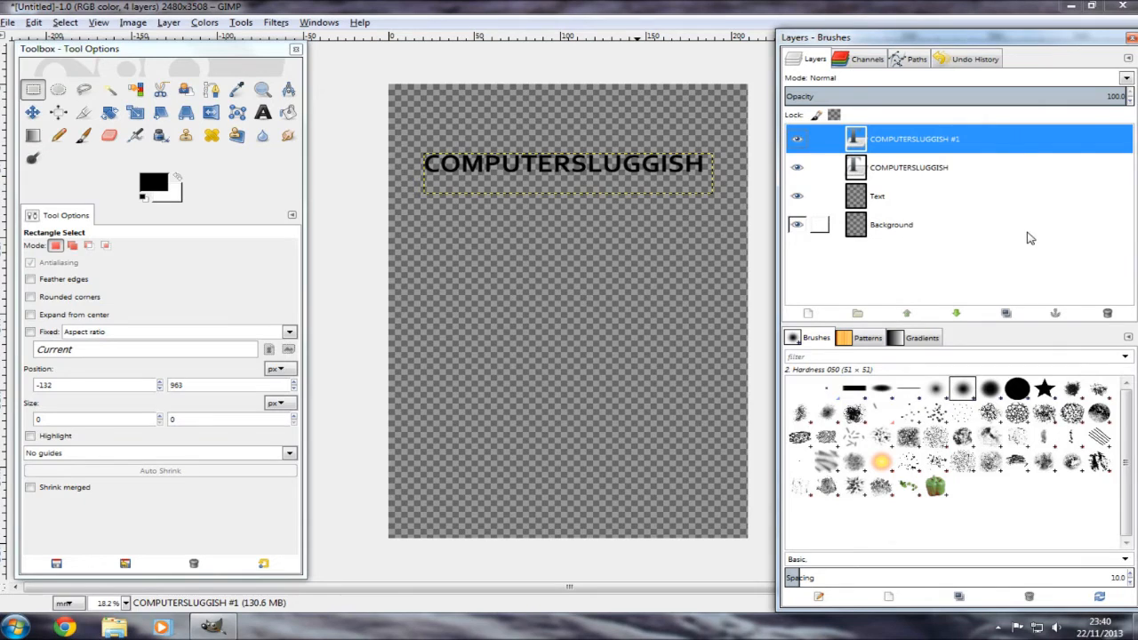
pyautogui.click(925, 169)
pyautogui.click(927, 141)
pyautogui.click(925, 169)
pyautogui.click(927, 141)
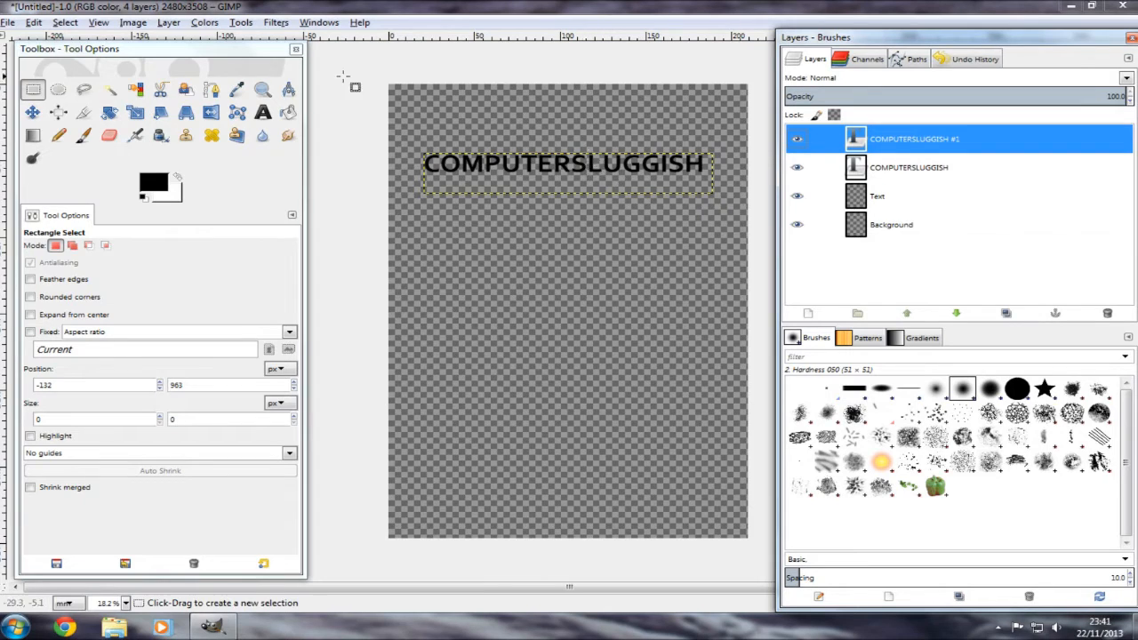
# Move the duplicated heading to the bottom of the page, hide its layer, and select the original heading layer
pyautogui.click(33, 113)
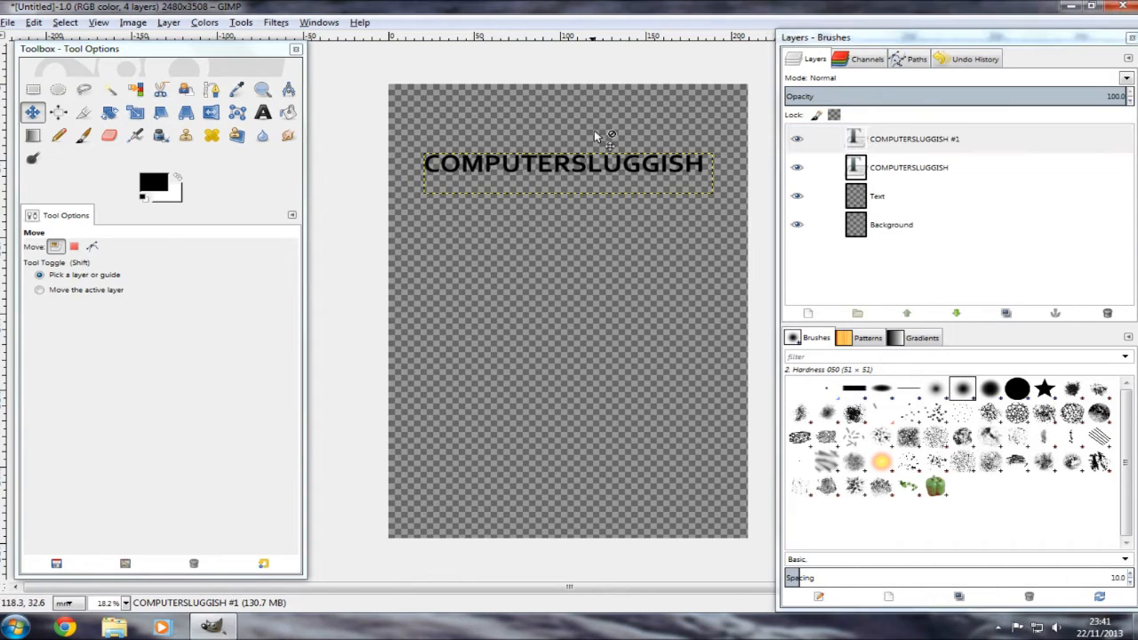
pyautogui.moveTo(585, 174); pyautogui.dragTo(585, 214)
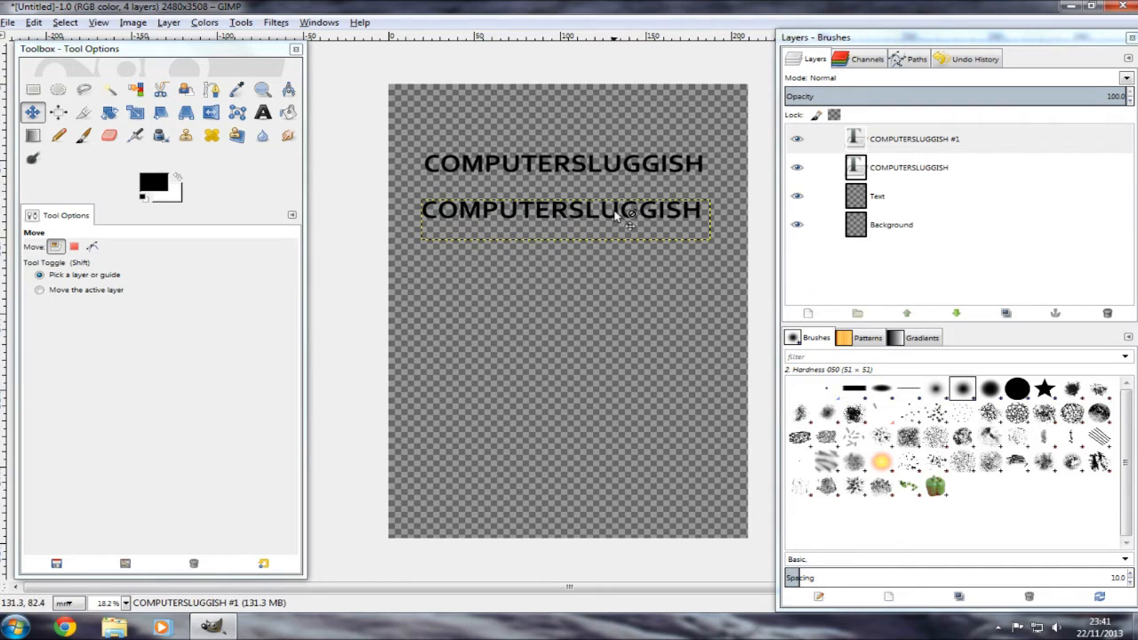
pyautogui.moveTo(628, 219); pyautogui.dragTo(648, 246)
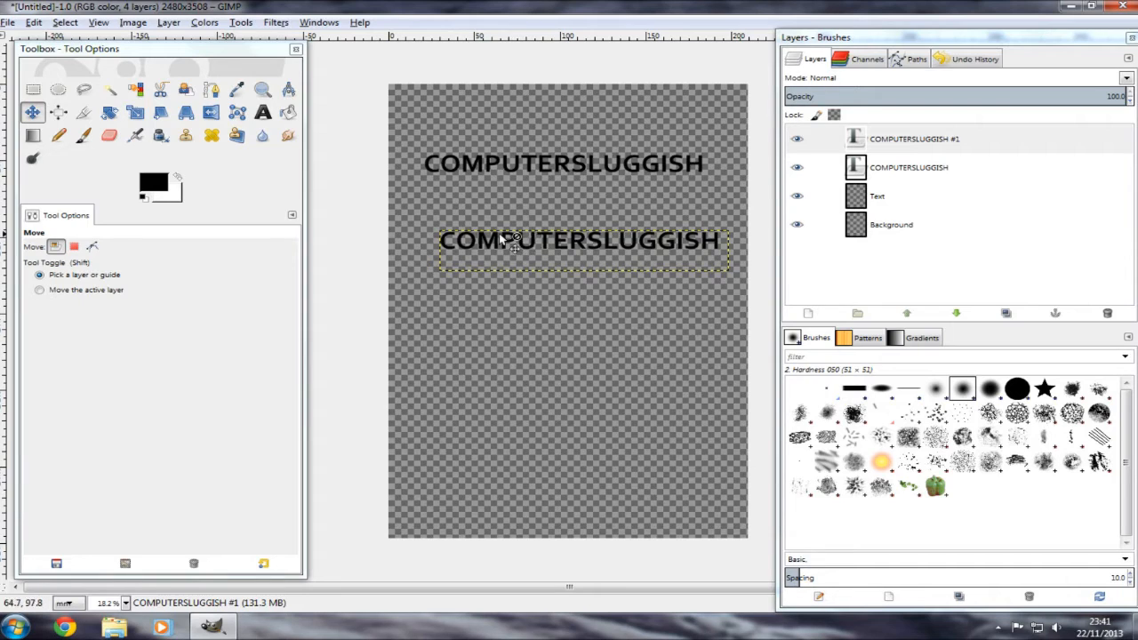
pyautogui.click(577, 242)
pyautogui.moveTo(577, 242); pyautogui.dragTo(570, 499)
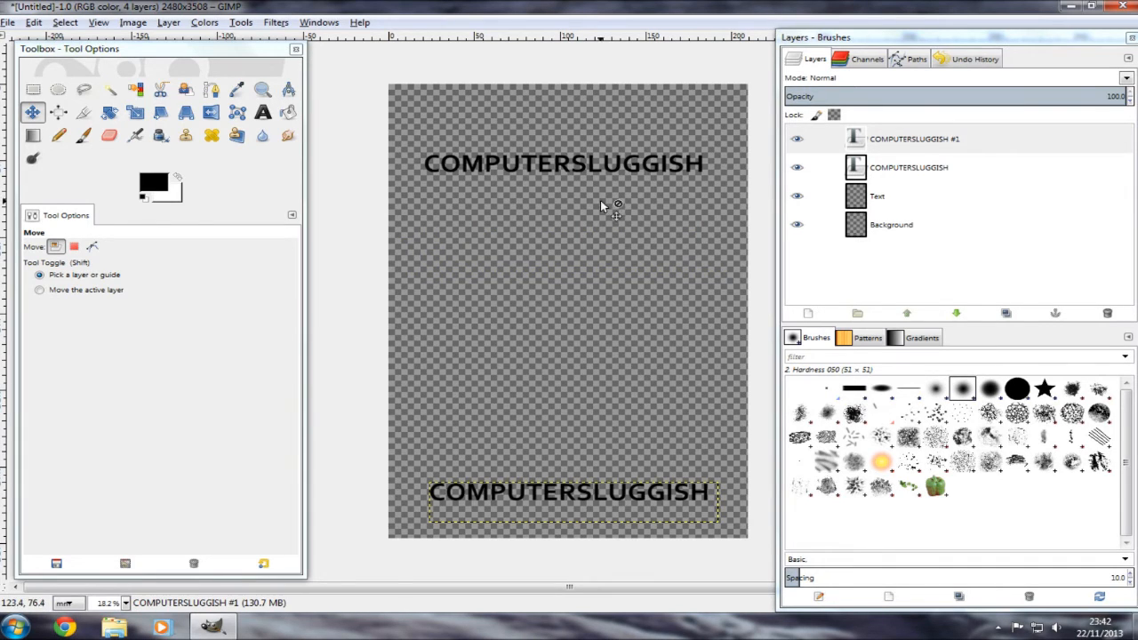
pyautogui.click(797, 140)
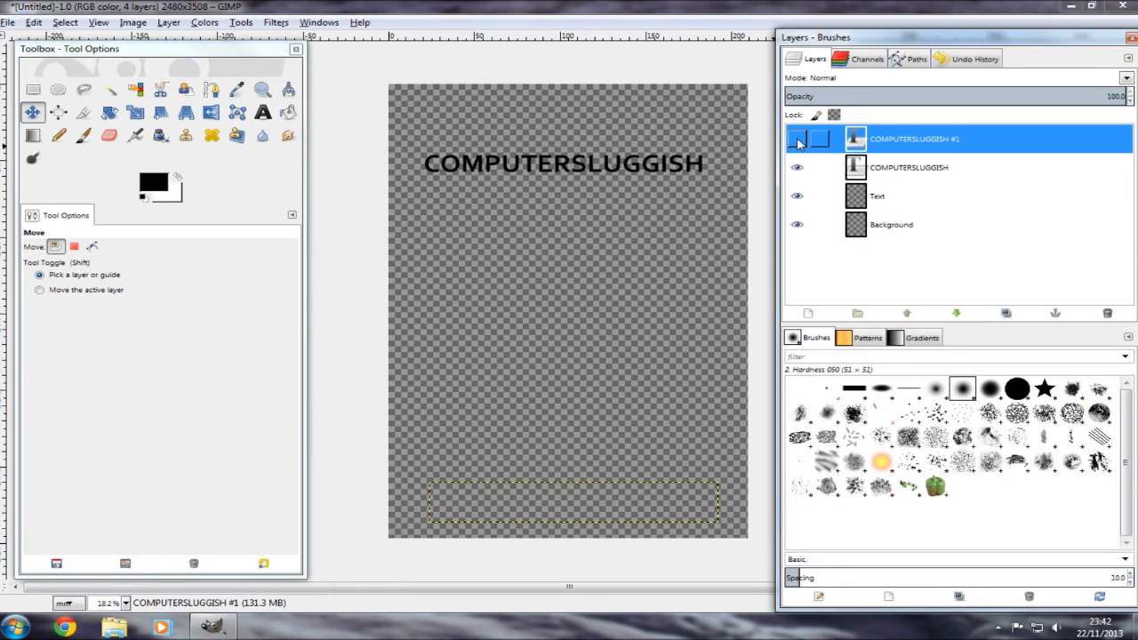
pyautogui.click(915, 175)
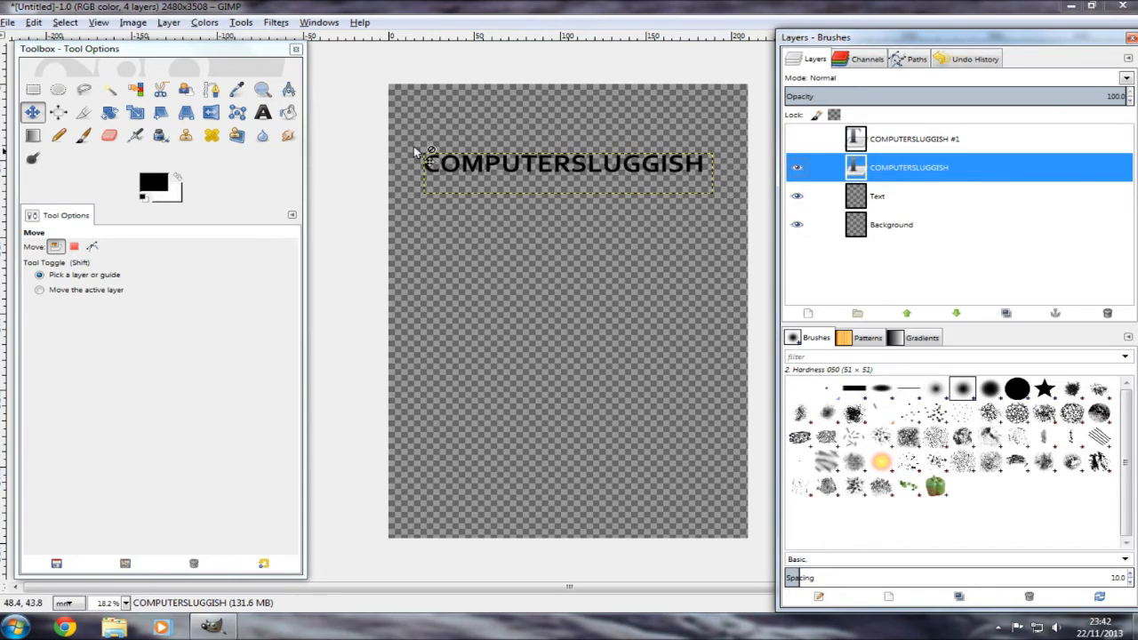
# Choose the Pencil for the Text layer and set its brush size to about 736.60
pyautogui.click(60, 135)
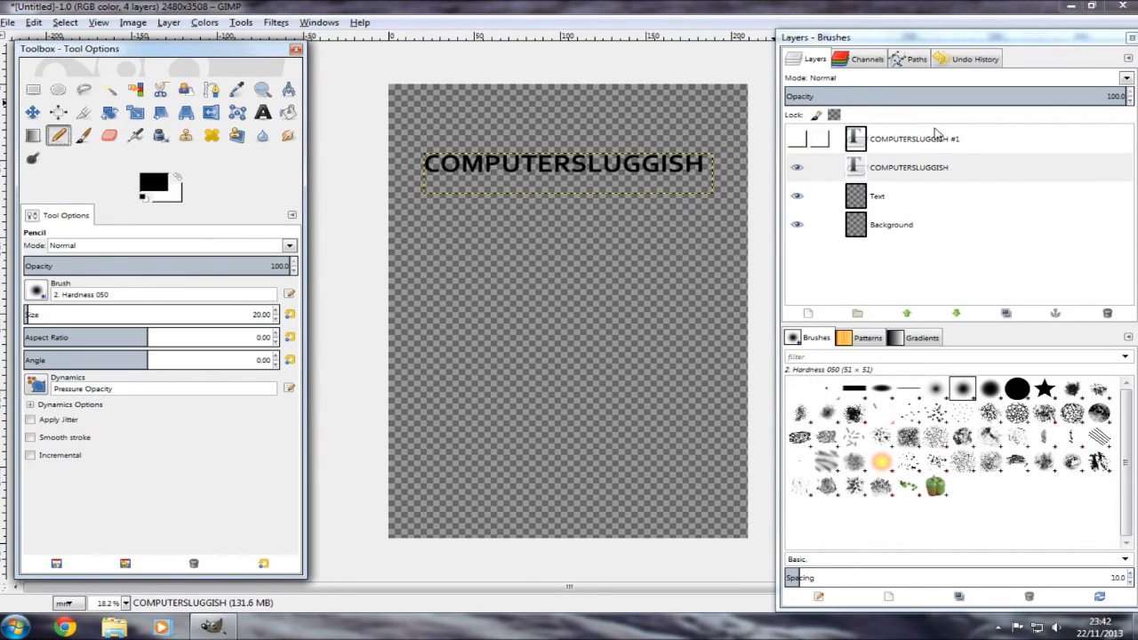
pyautogui.click(936, 202)
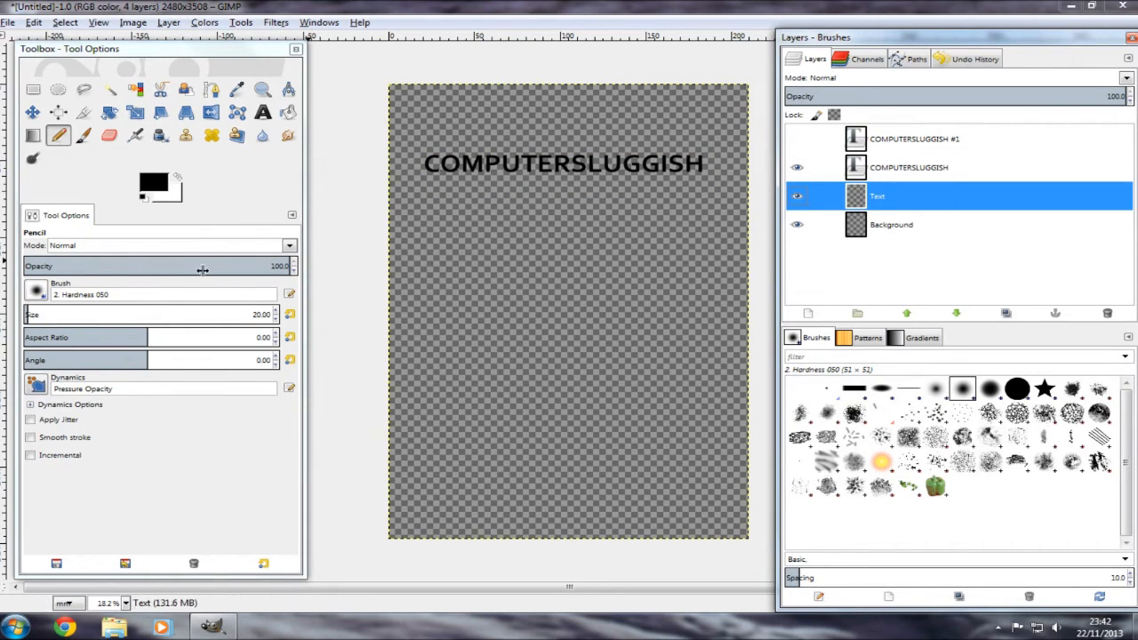
pyautogui.moveTo(40, 316); pyautogui.dragTo(214, 313)
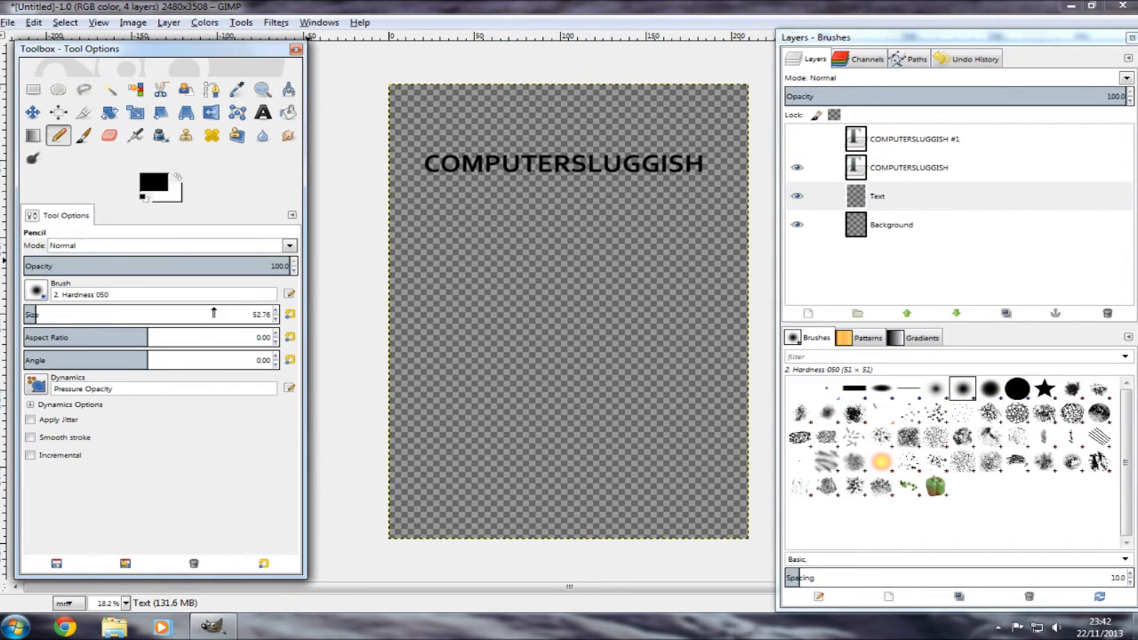
pyautogui.click(276, 319)
pyautogui.moveTo(55, 316); pyautogui.dragTo(678, 302)
pyautogui.moveTo(100, 312); pyautogui.dragTo(165, 314)
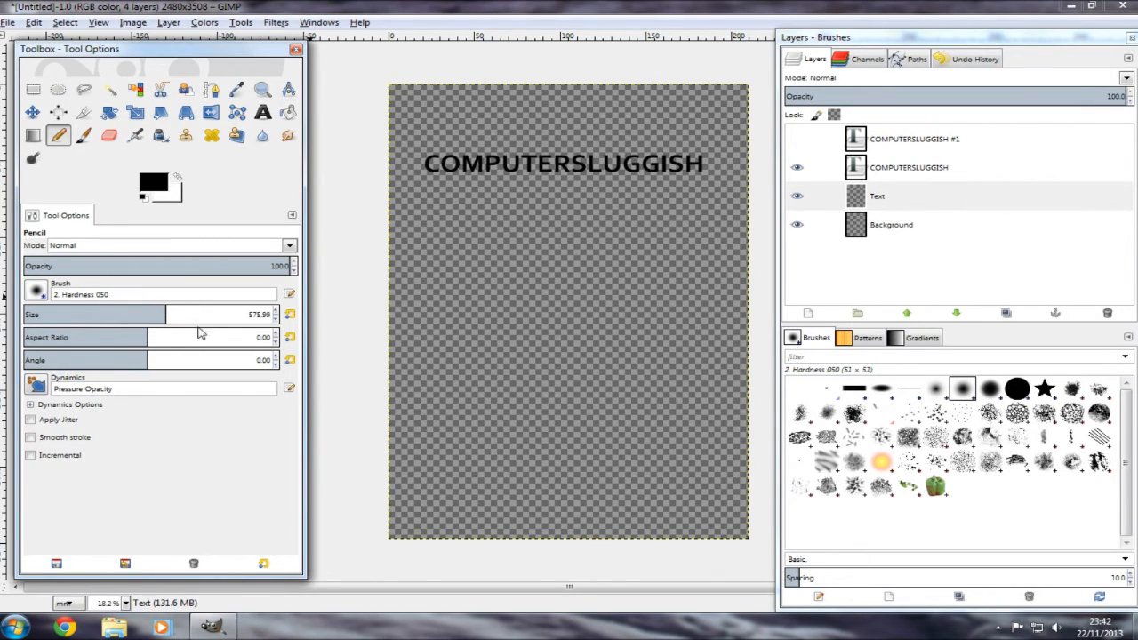
pyautogui.moveTo(134, 318); pyautogui.dragTo(107, 318)
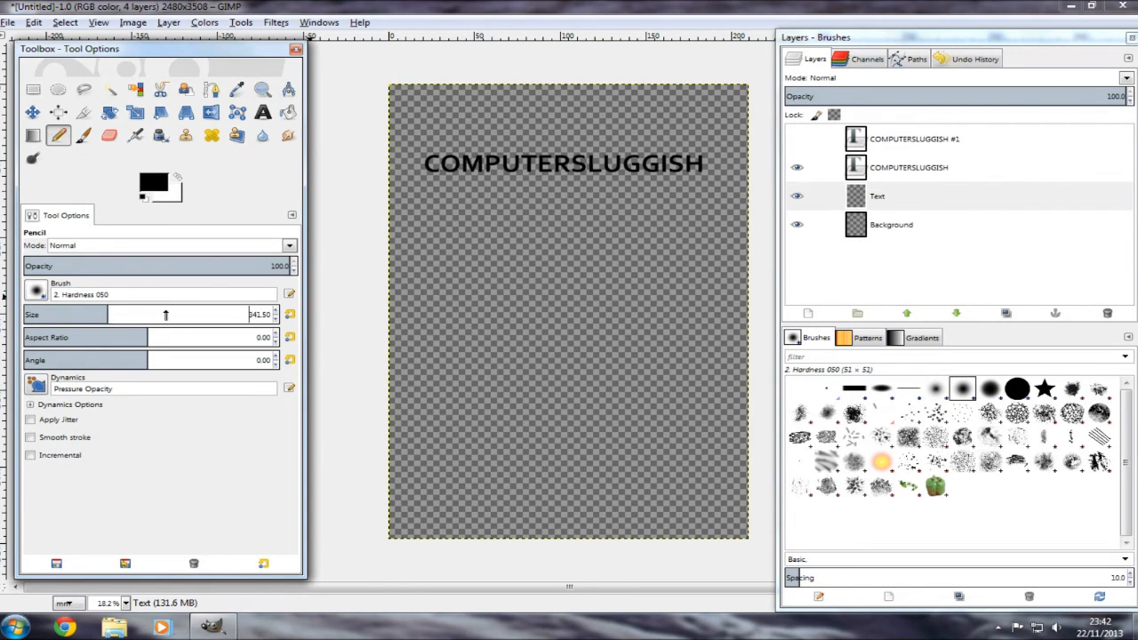
pyautogui.moveTo(160, 315)
pyautogui.mouseDown()
pyautogui.moveTo(398, 305)
pyautogui.moveTo(13, 324)
pyautogui.moveTo(368, 305)
pyautogui.moveTo(4, 307)
pyautogui.mouseUp()
pyautogui.moveTo(99, 315)
pyautogui.mouseDown()
pyautogui.moveTo(258, 313)
pyautogui.moveTo(192, 321)
pyautogui.moveTo(205, 324)
pyautogui.mouseUp()
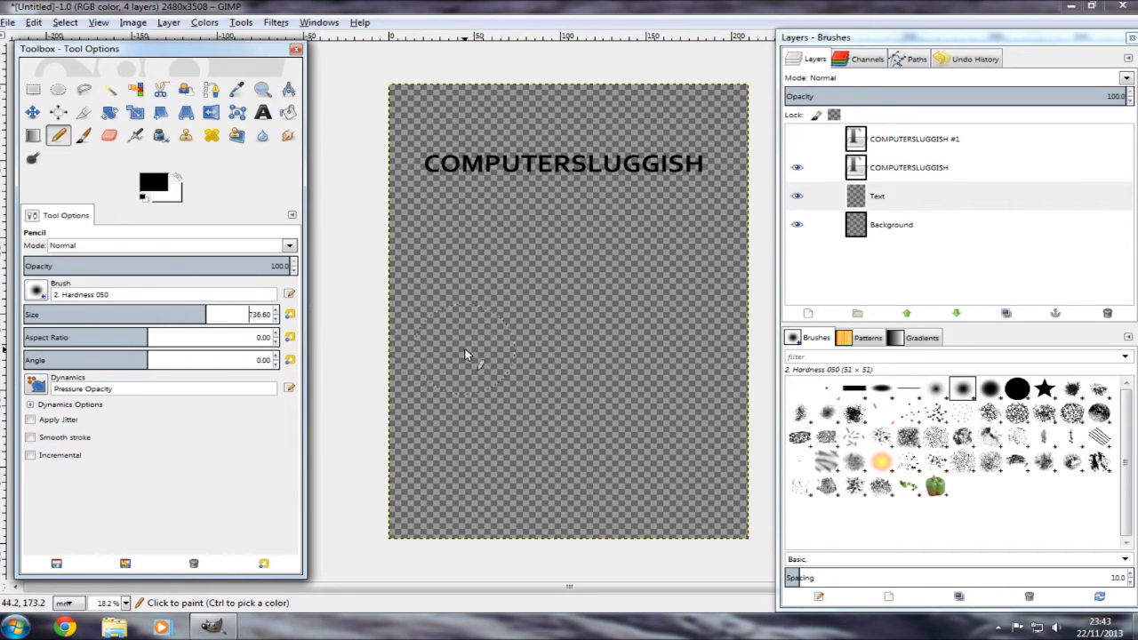
# Change the foreground colour to pure blue, 0000ff, using the blue channel
pyautogui.click(153, 183)
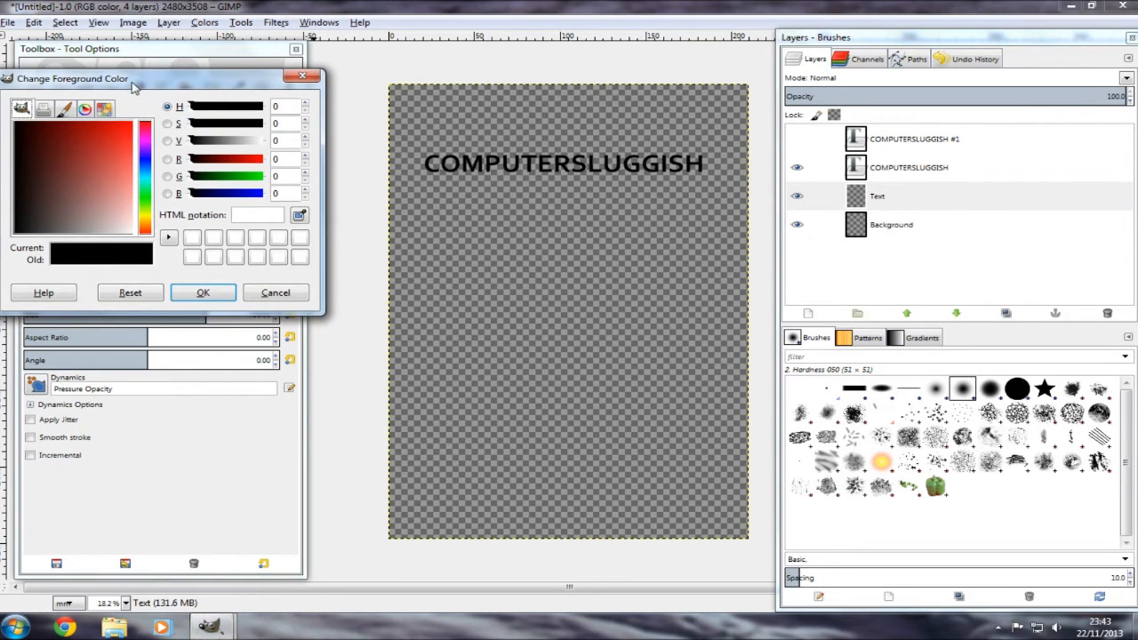
pyautogui.click(272, 292)
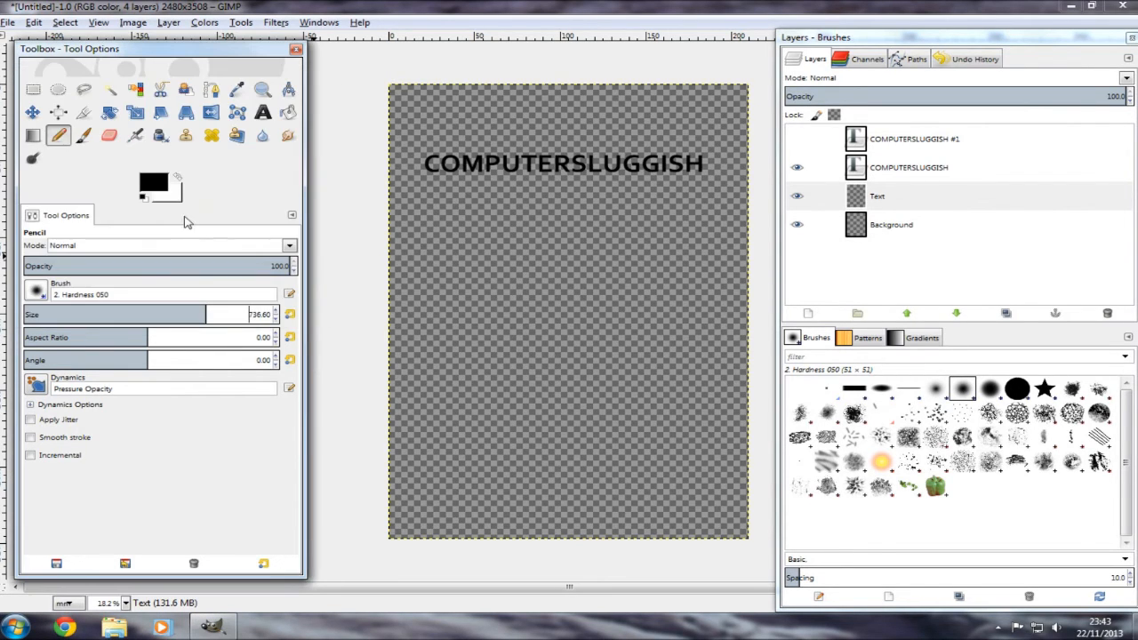
pyautogui.click(154, 183)
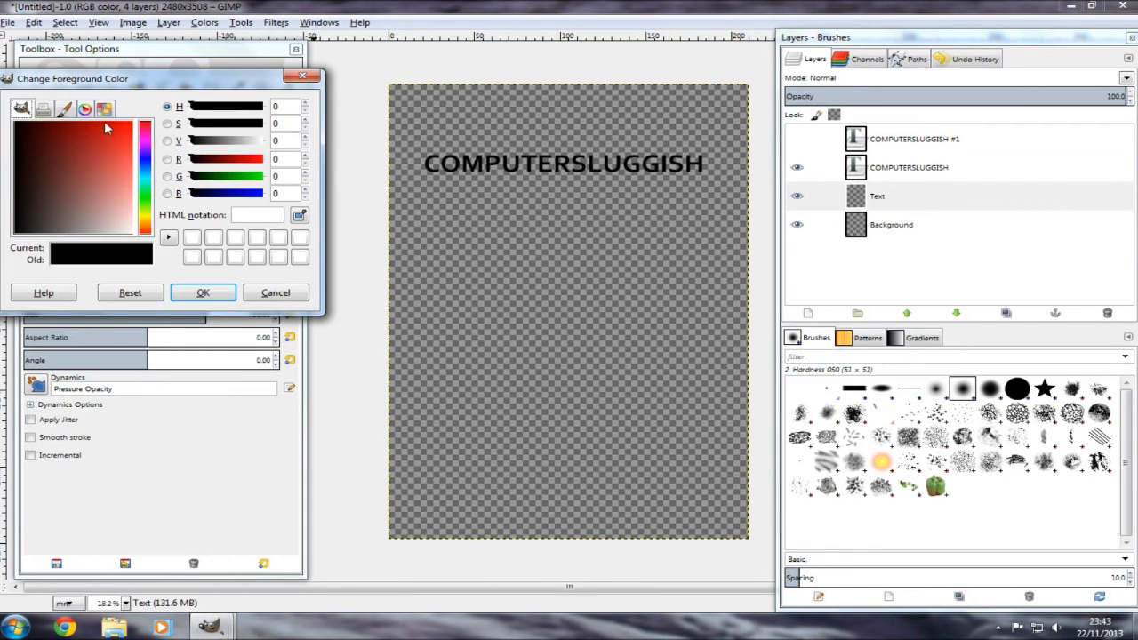
pyautogui.click(167, 194)
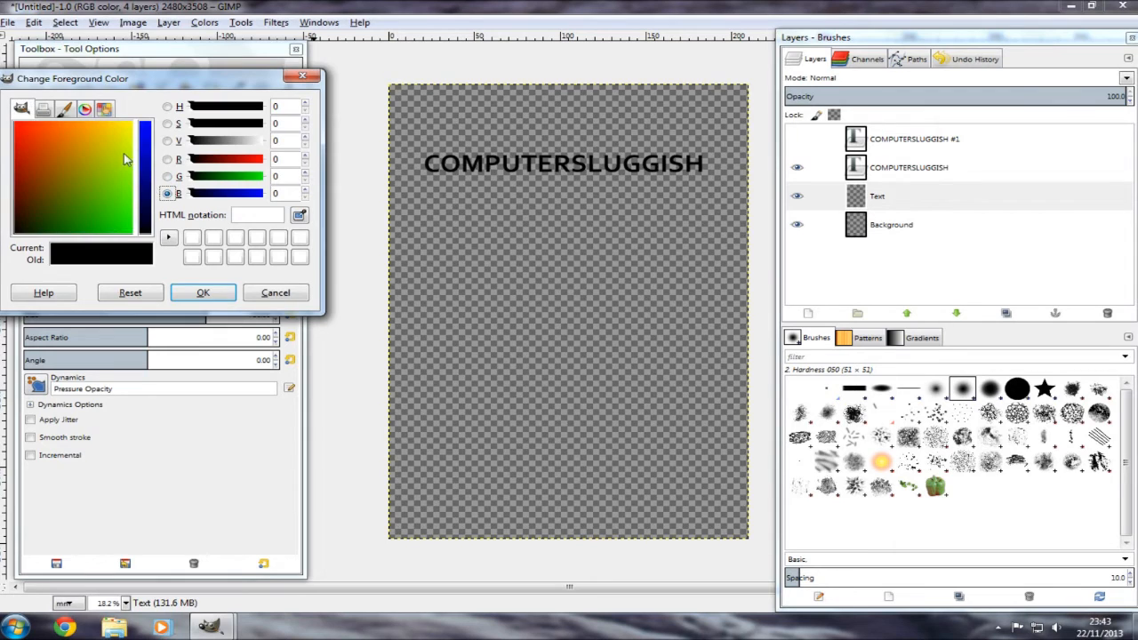
pyautogui.click(186, 294)
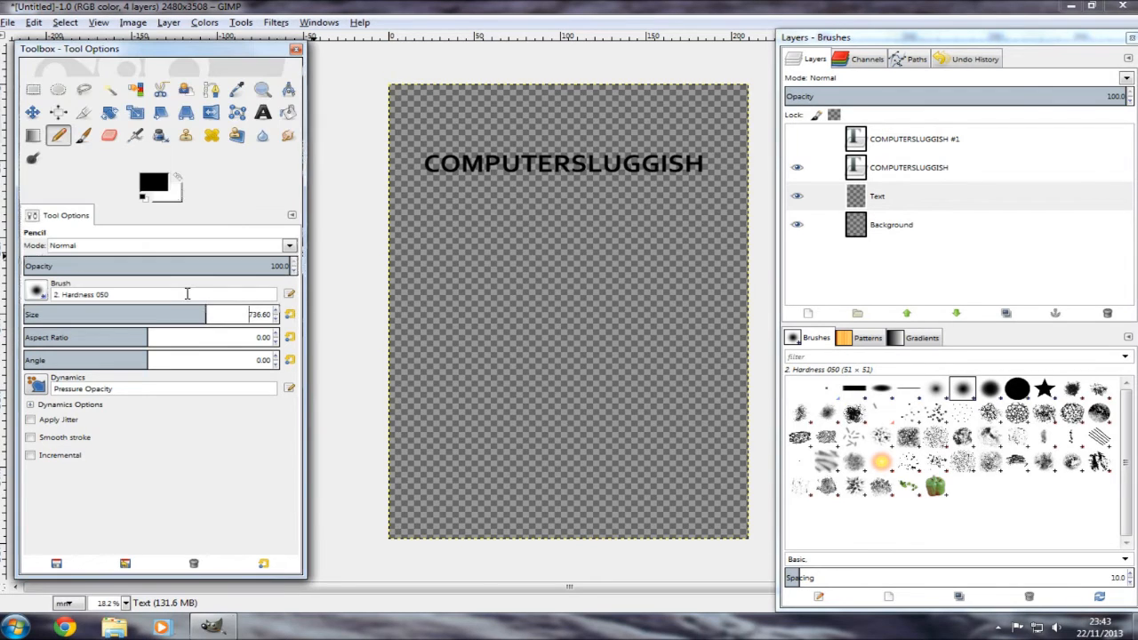
pyautogui.click(151, 188)
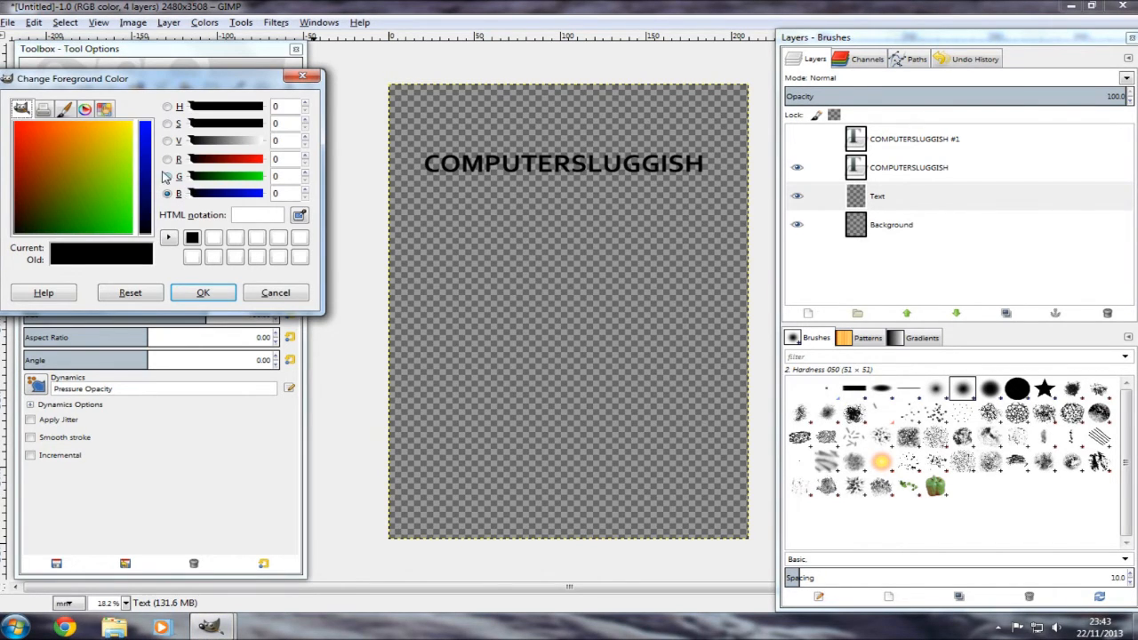
pyautogui.moveTo(144, 191); pyautogui.dragTo(141, 111)
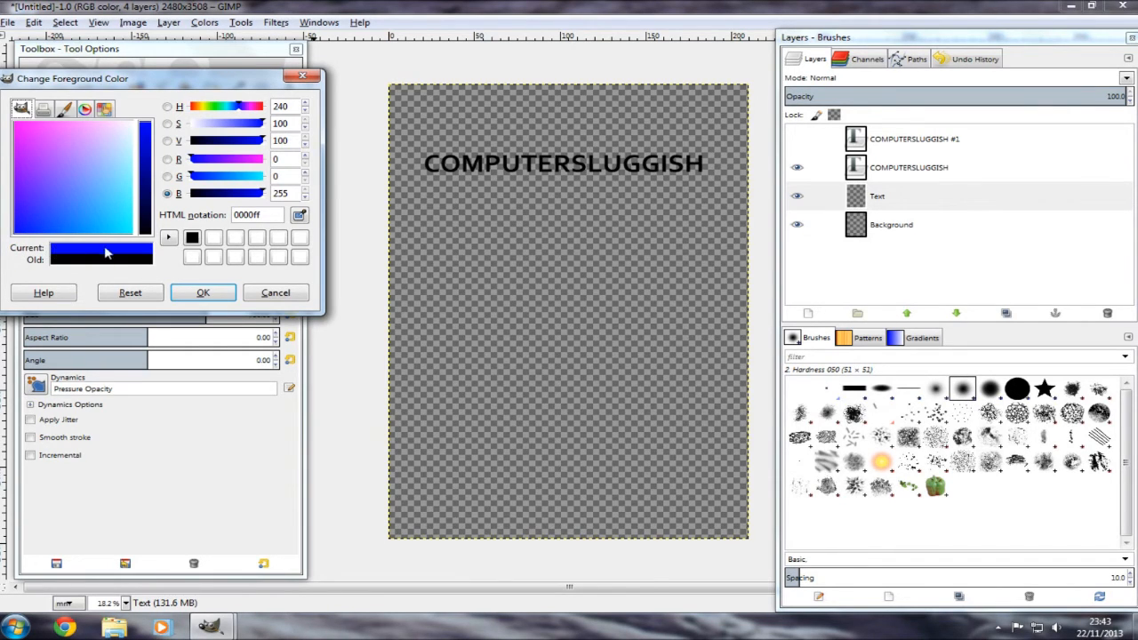
pyautogui.click(194, 295)
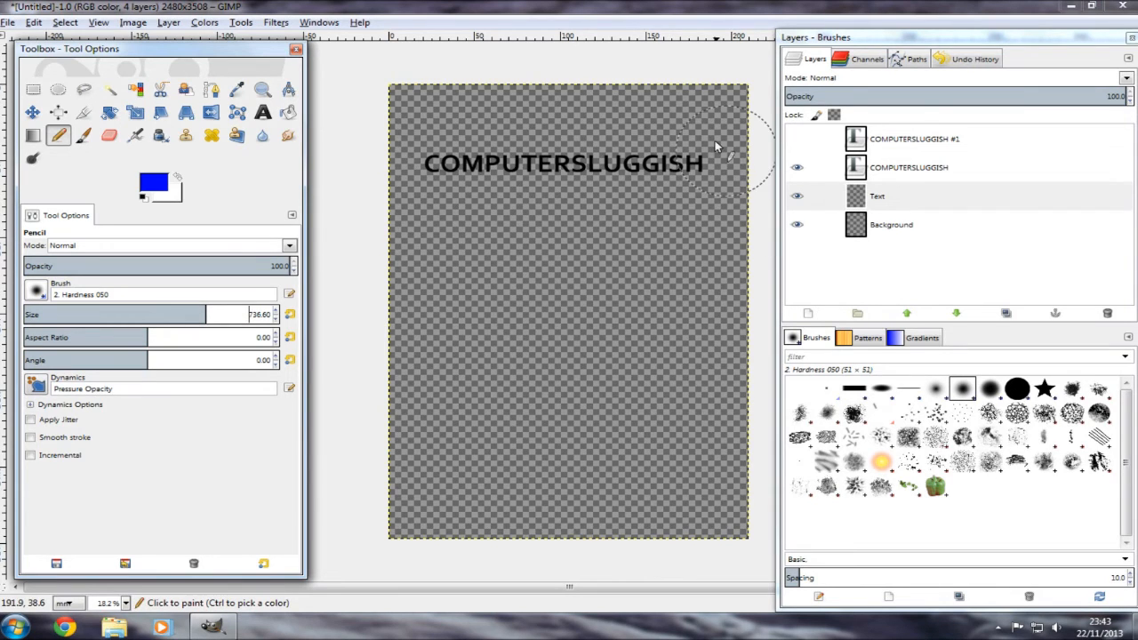
# Paint a wide blue band across the page behind the heading on the Text layer with the Pencil
pyautogui.moveTo(742, 173)
pyautogui.mouseDown()
pyautogui.moveTo(389, 170)
pyautogui.moveTo(437, 183)
pyautogui.moveTo(597, 186)
pyautogui.moveTo(729, 168)
pyautogui.moveTo(708, 145)
pyautogui.moveTo(562, 136)
pyautogui.moveTo(435, 142)
pyautogui.moveTo(373, 163)
pyautogui.moveTo(397, 193)
pyautogui.moveTo(437, 210)
pyautogui.moveTo(588, 222)
pyautogui.moveTo(701, 204)
pyautogui.moveTo(702, 160)
pyautogui.moveTo(642, 263)
pyautogui.mouseUp()
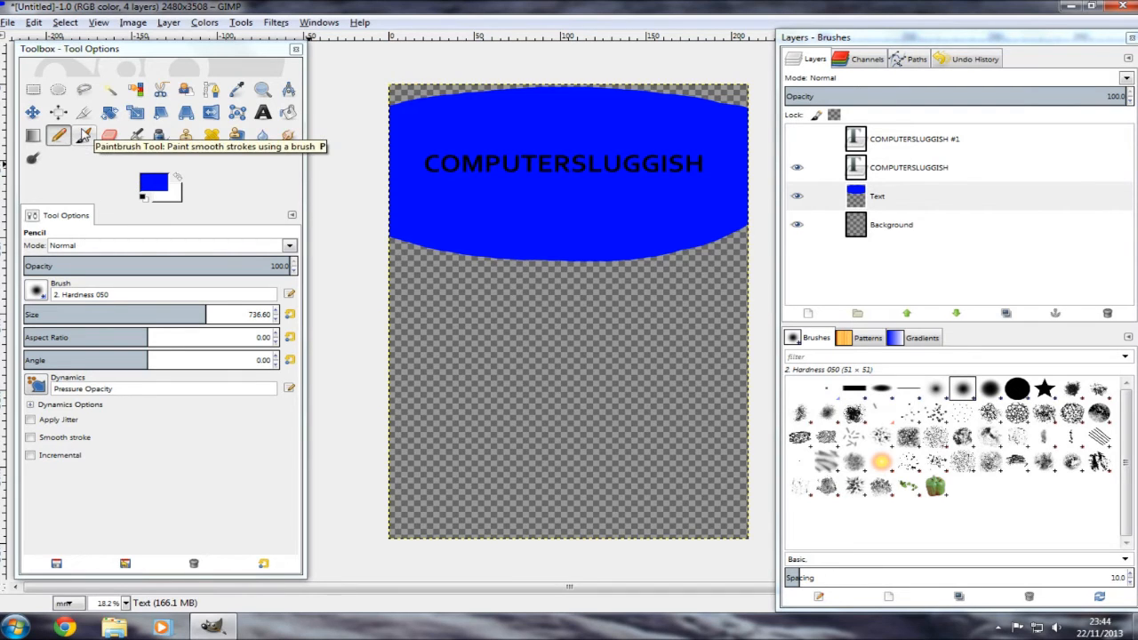
# Try painting a large soft-edged blue shape below the band with the Paintbrush, and undo the stroke
pyautogui.click(83, 134)
pyautogui.moveTo(447, 298)
pyautogui.mouseDown()
pyautogui.moveTo(538, 382)
pyautogui.moveTo(502, 391)
pyautogui.moveTo(648, 389)
pyautogui.moveTo(596, 427)
pyautogui.moveTo(540, 425)
pyautogui.mouseUp()
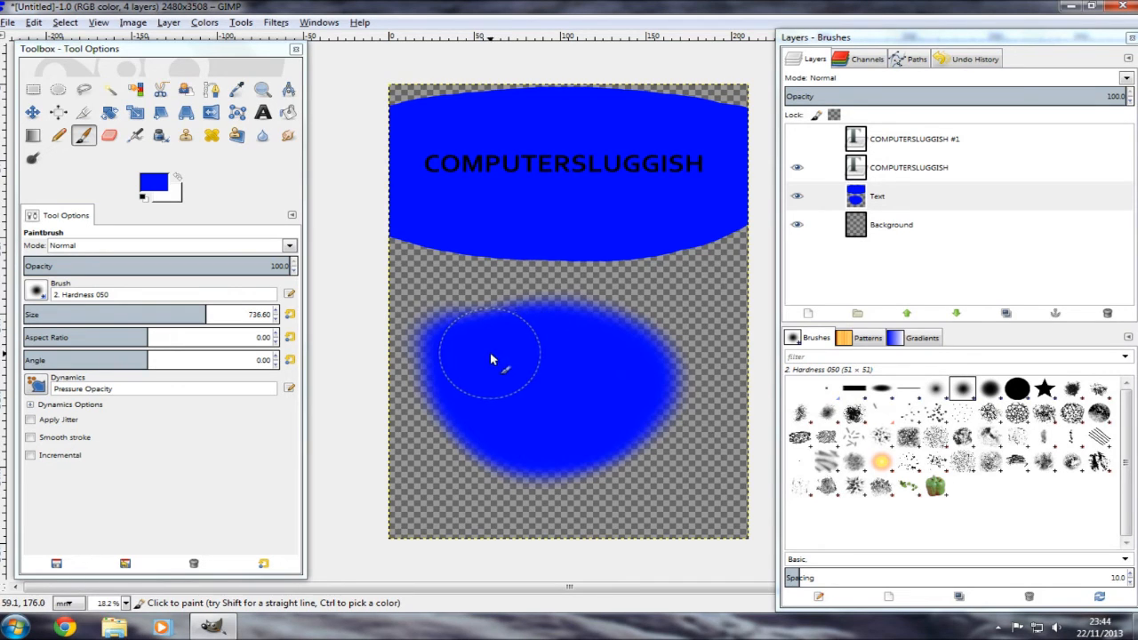
pyautogui.press('ctrl')
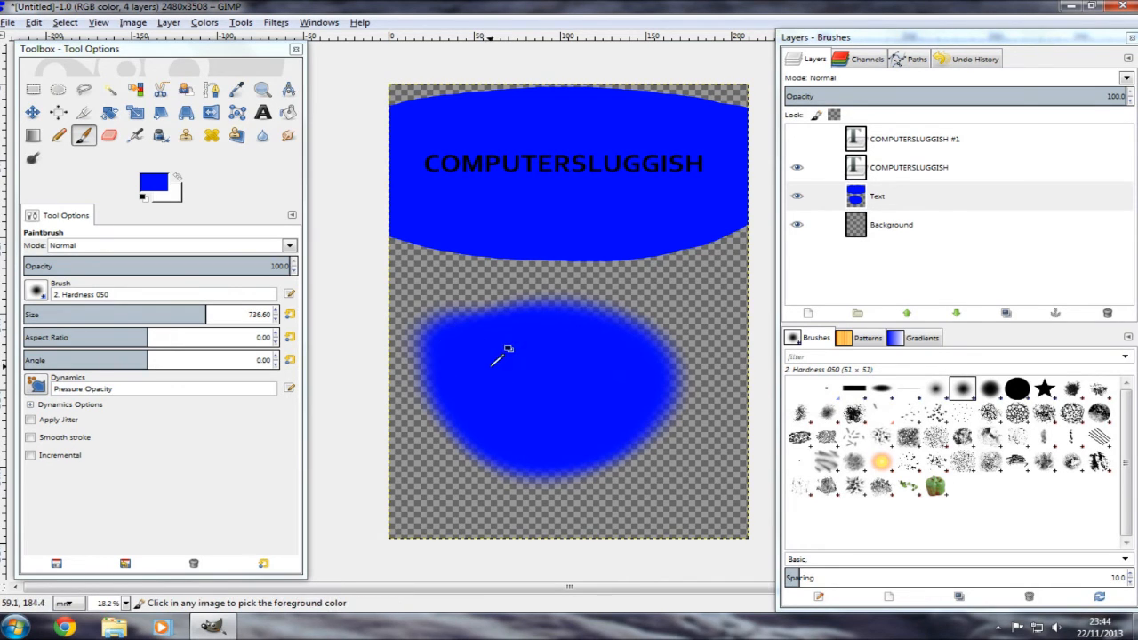
pyautogui.hotkey('ctrl', 'z')
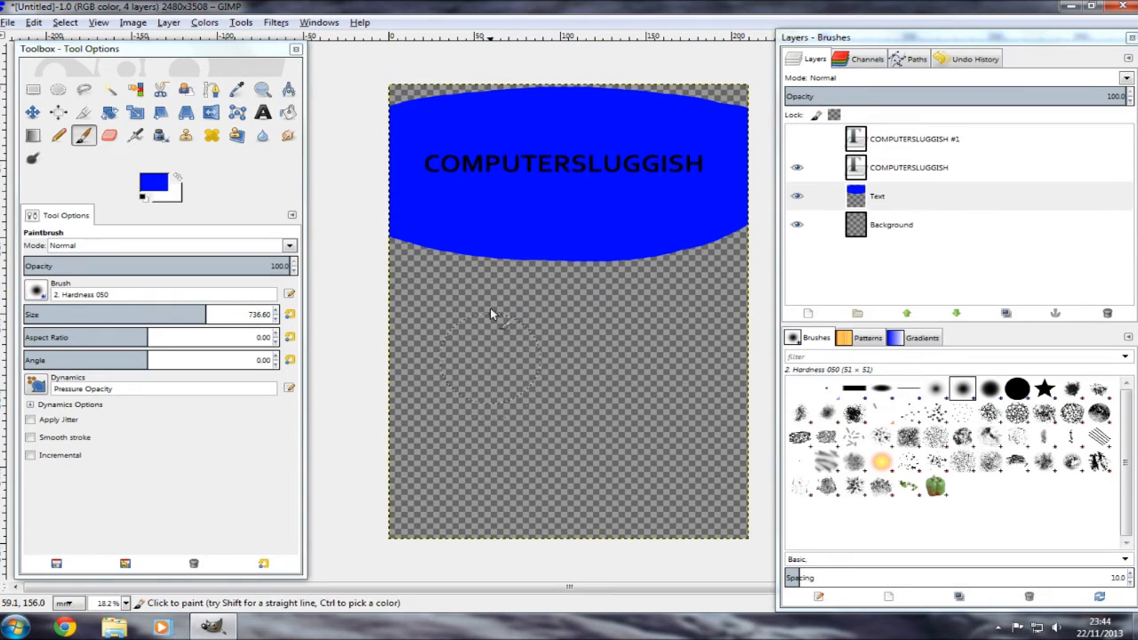
# Step through the undo history to the Paintbrush stroke, the state before painting, and back to the last Pencil stroke
pyautogui.click(960, 65)
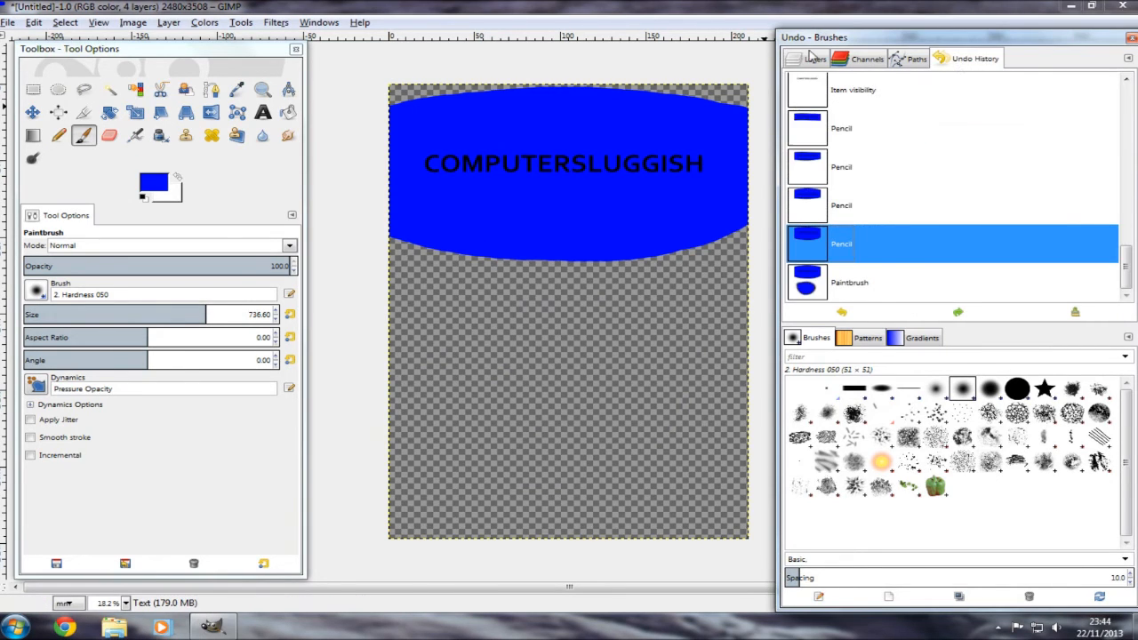
pyautogui.click(811, 56)
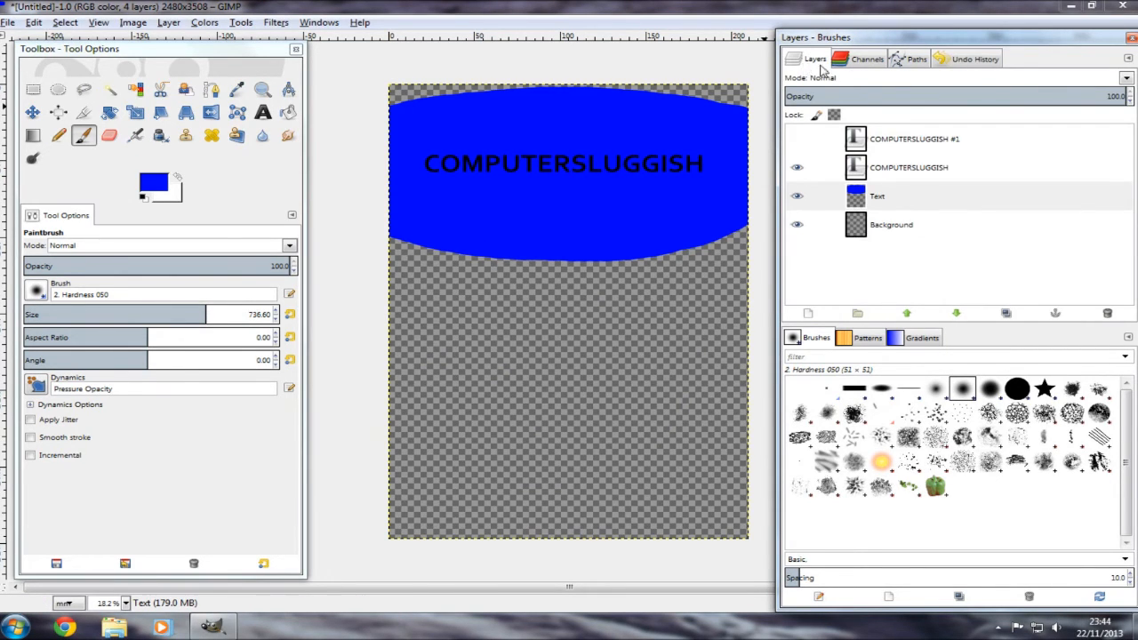
pyautogui.click(960, 57)
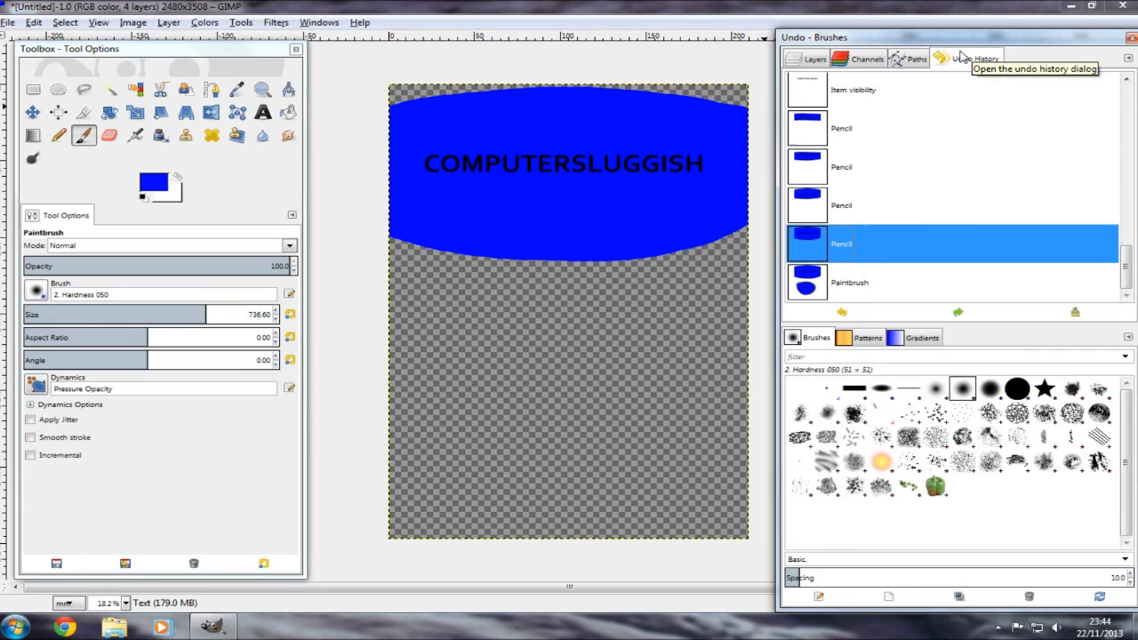
pyautogui.moveTo(1127, 267); pyautogui.dragTo(1131, 111)
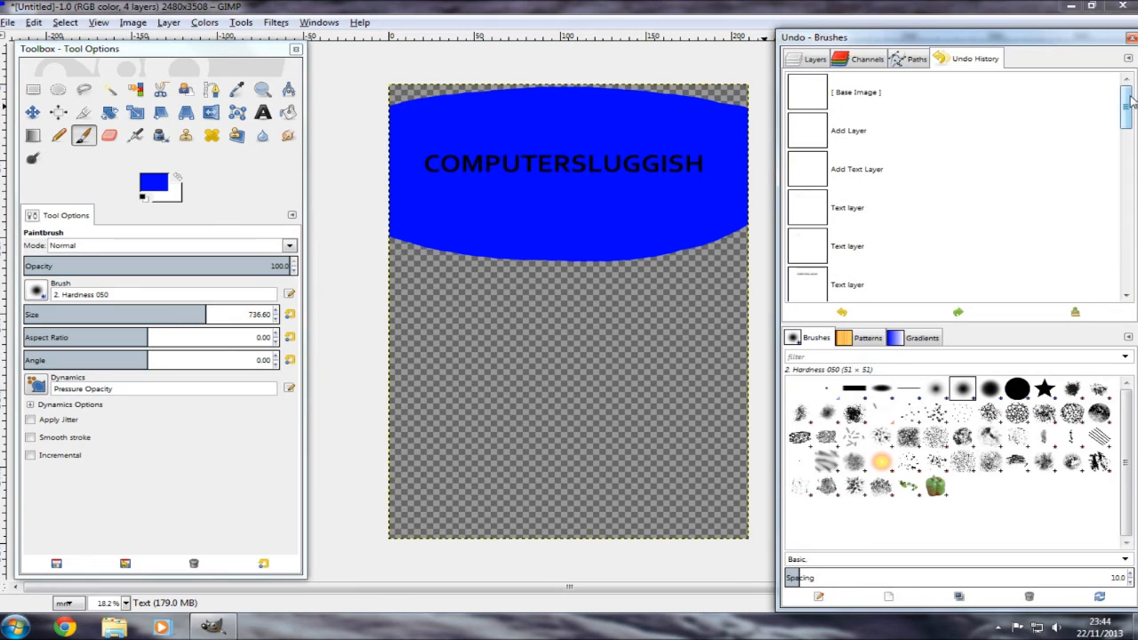
pyautogui.moveTo(1130, 107)
pyautogui.mouseDown()
pyautogui.moveTo(1128, 263)
pyautogui.moveTo(1112, 296)
pyautogui.mouseUp()
pyautogui.click(901, 291)
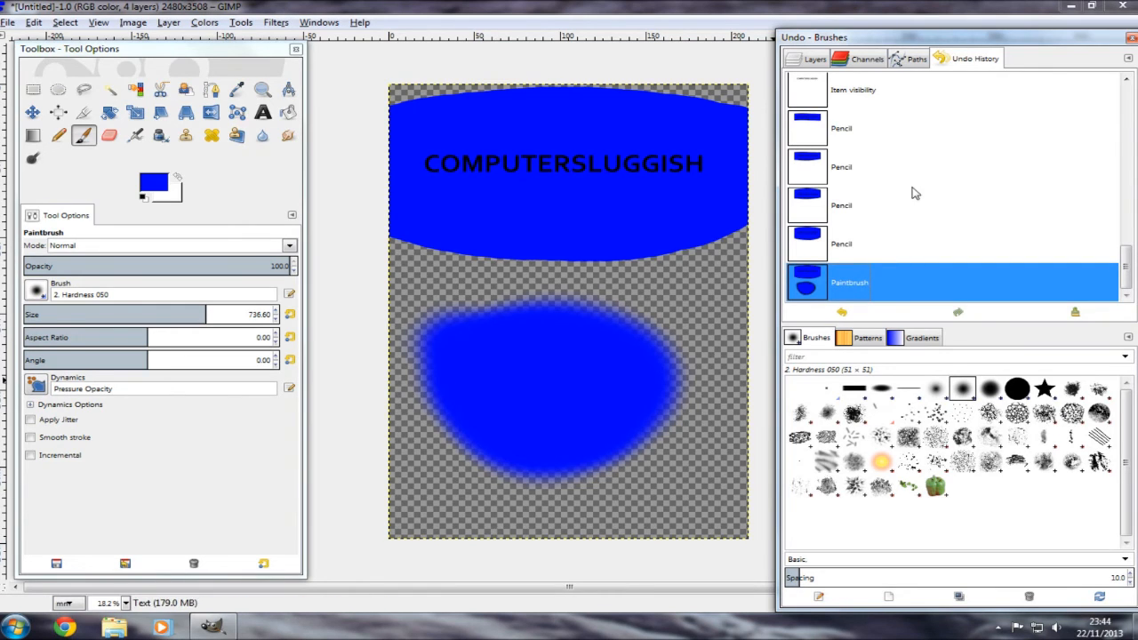
pyautogui.click(918, 92)
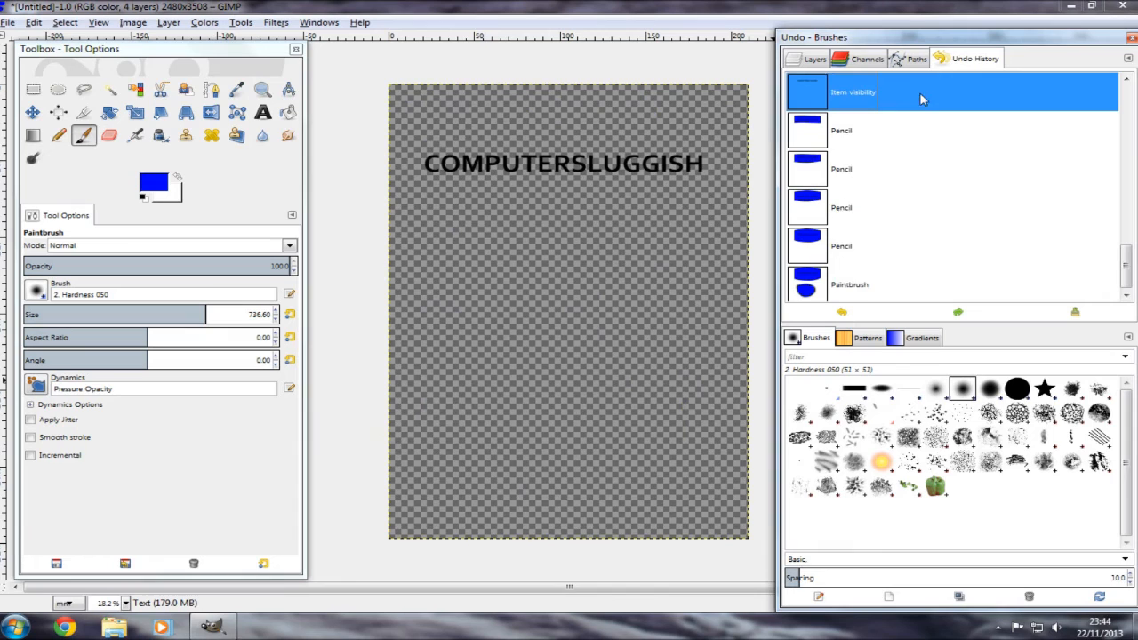
pyautogui.scroll(2, 946, 208)
pyautogui.scroll(-2, 930, 229)
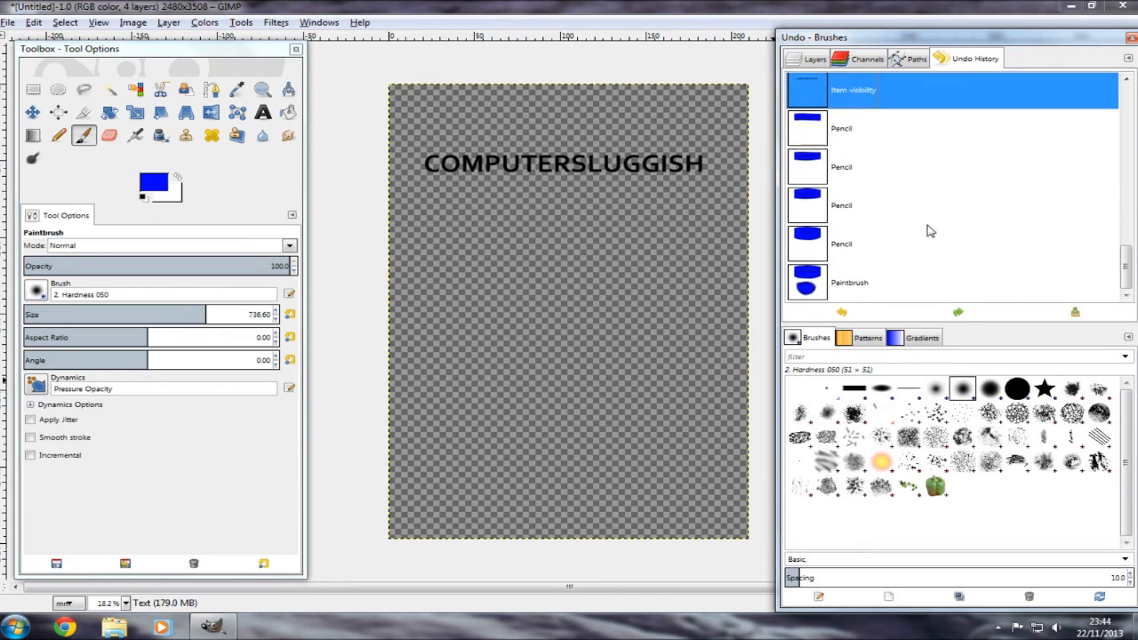
pyautogui.click(913, 229)
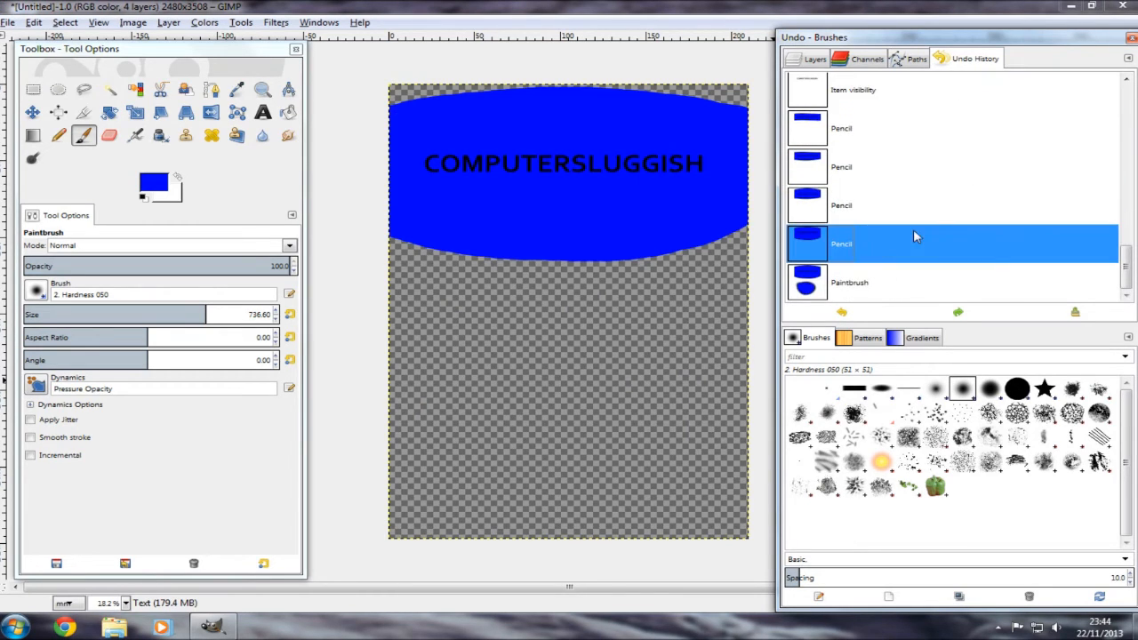
pyautogui.scroll(1, 930, 213)
pyautogui.scroll(-2, 896, 181)
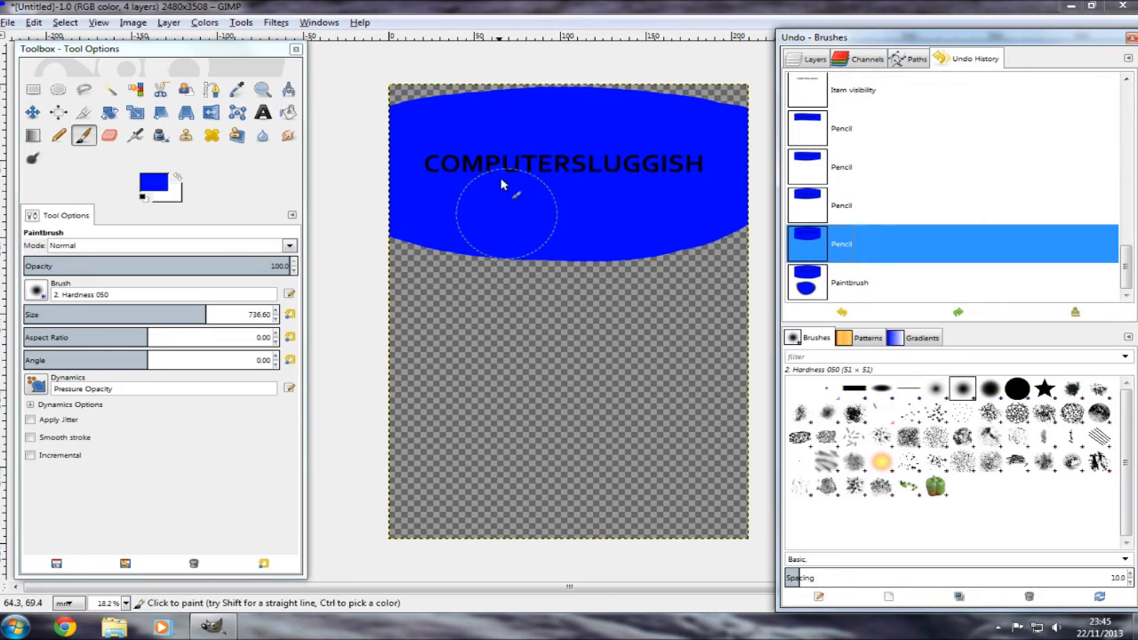
# Try erasing an arc from the lower part of the blue band on the Text layer, and undo the erasing
pyautogui.click(109, 138)
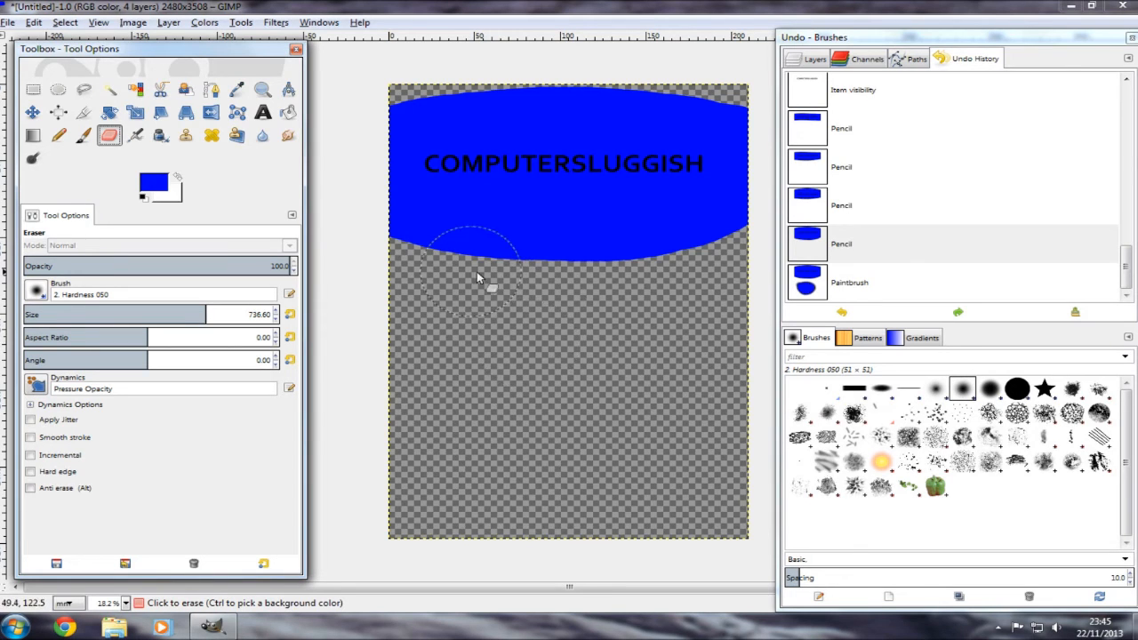
pyautogui.click(812, 59)
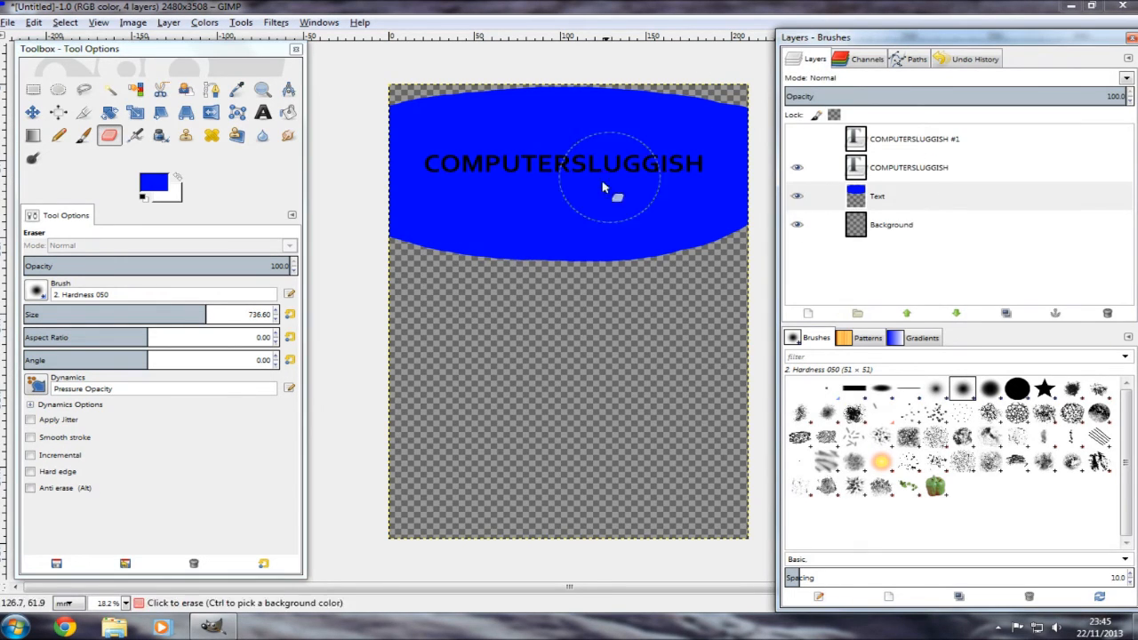
pyautogui.click(900, 208)
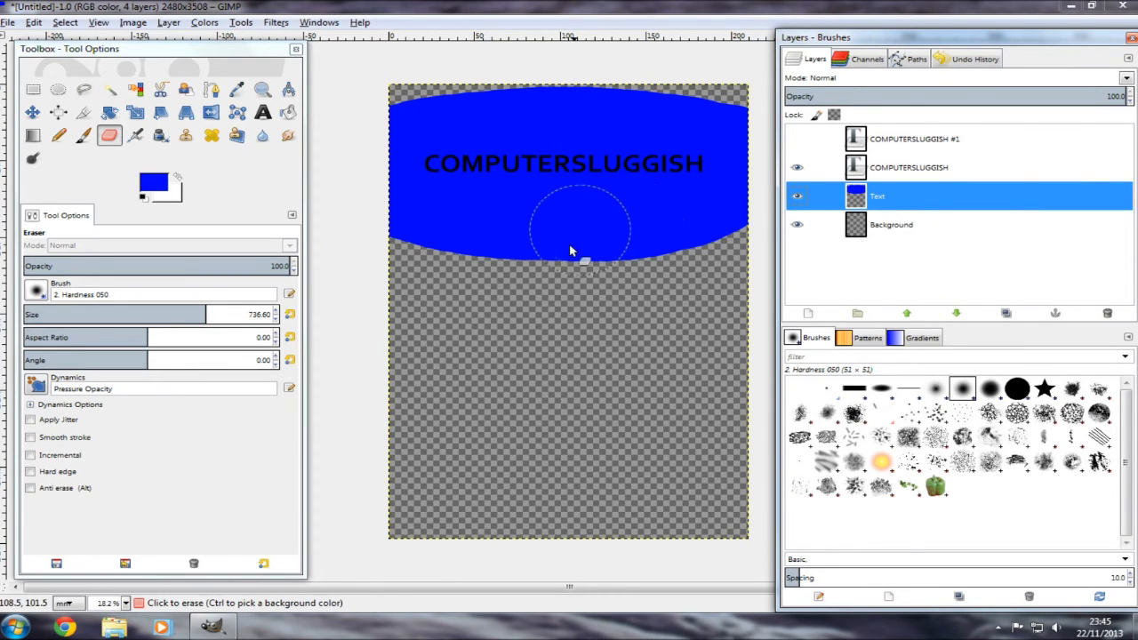
pyautogui.moveTo(457, 267)
pyautogui.mouseDown()
pyautogui.moveTo(480, 238)
pyautogui.moveTo(514, 223)
pyautogui.moveTo(627, 230)
pyautogui.moveTo(666, 262)
pyautogui.mouseUp()
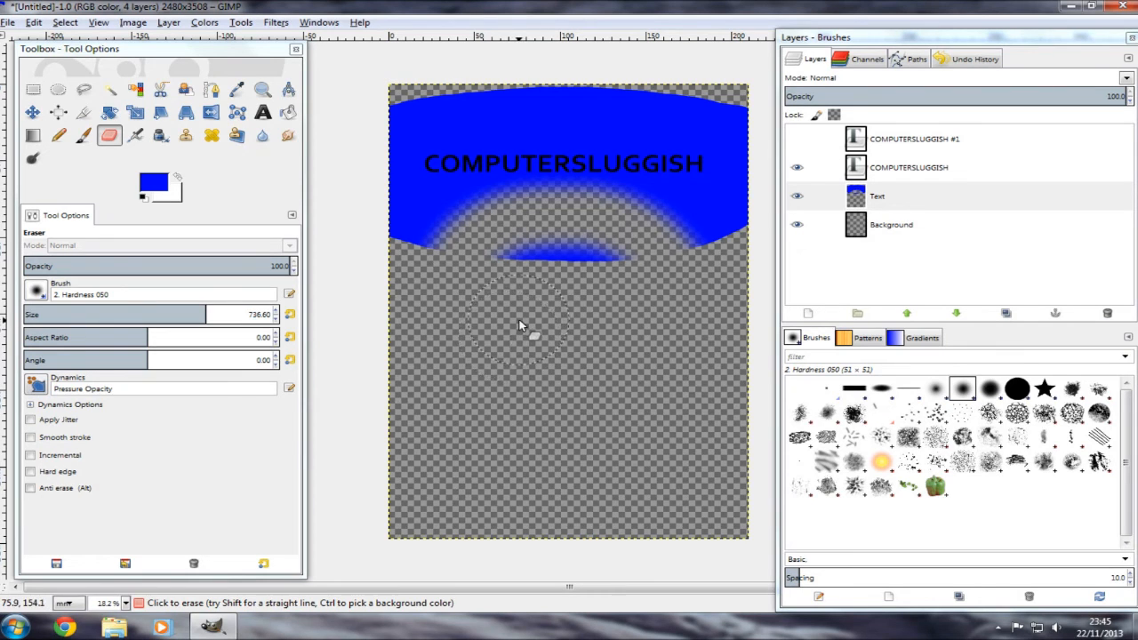
pyautogui.click(945, 59)
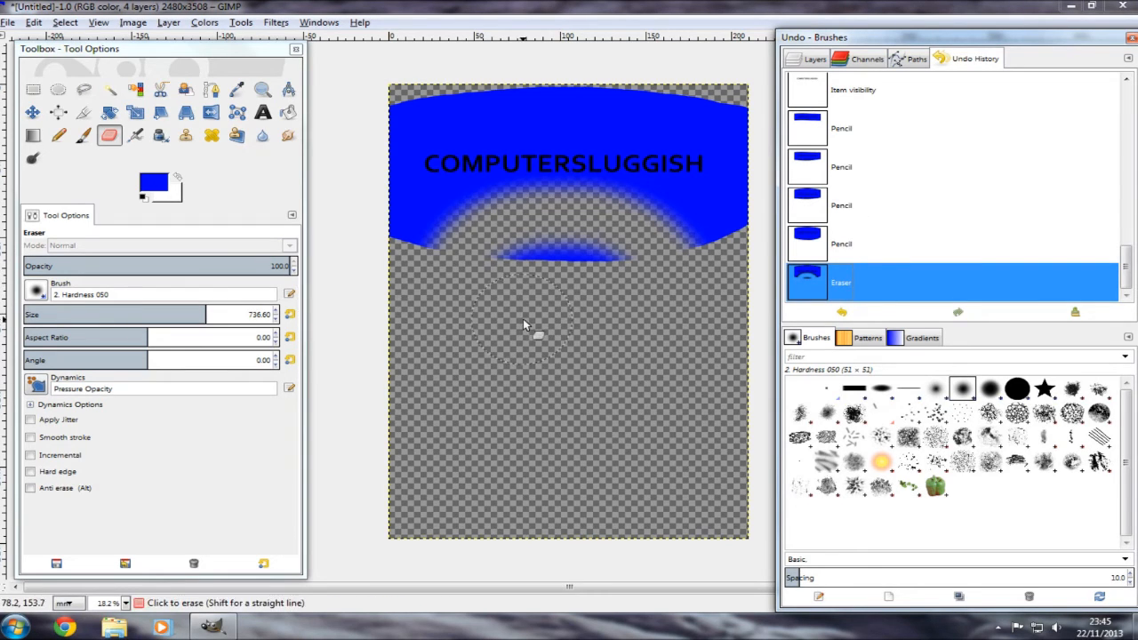
pyautogui.hotkey('ctrl', 'z')
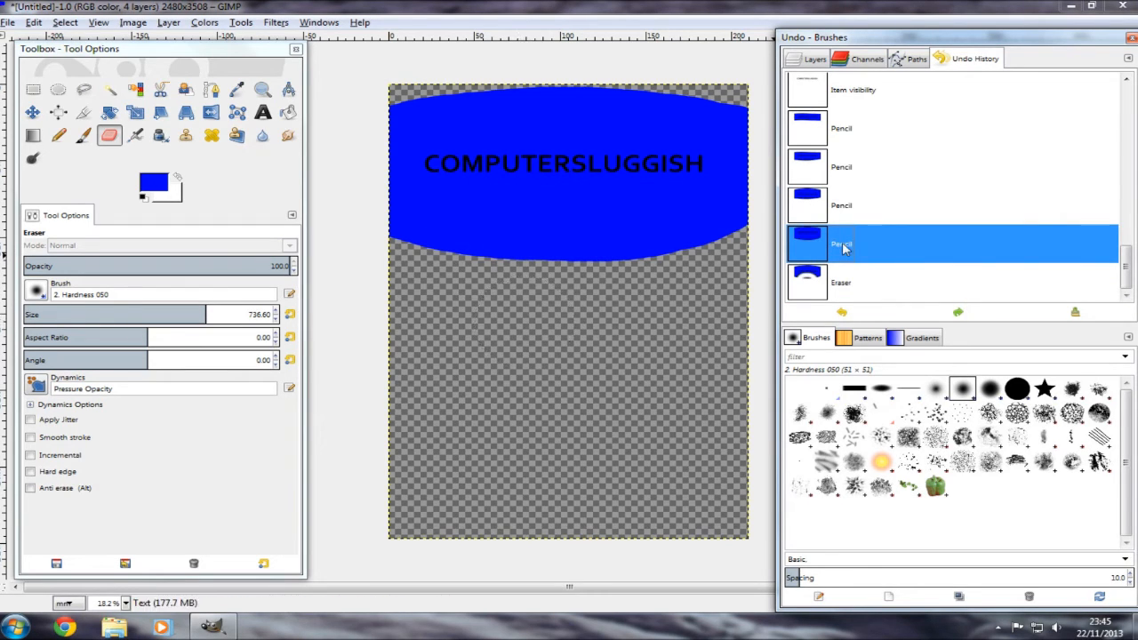
# Make the Background layer active and choose Bucket Fill, keeping its blend mode at Normal
pyautogui.click(808, 59)
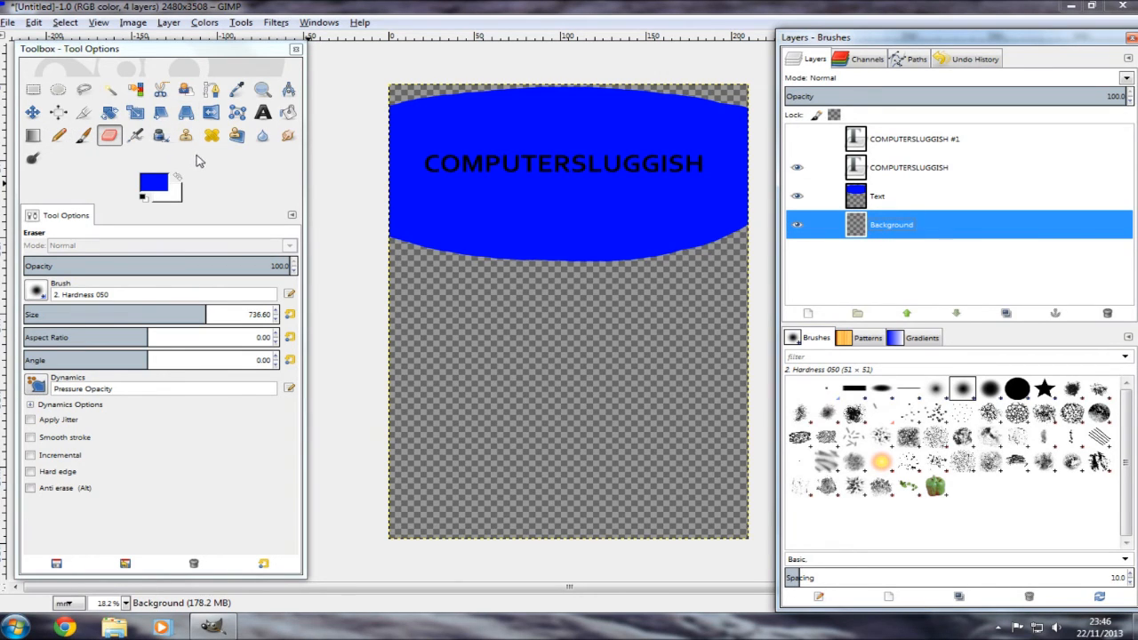
pyautogui.click(287, 113)
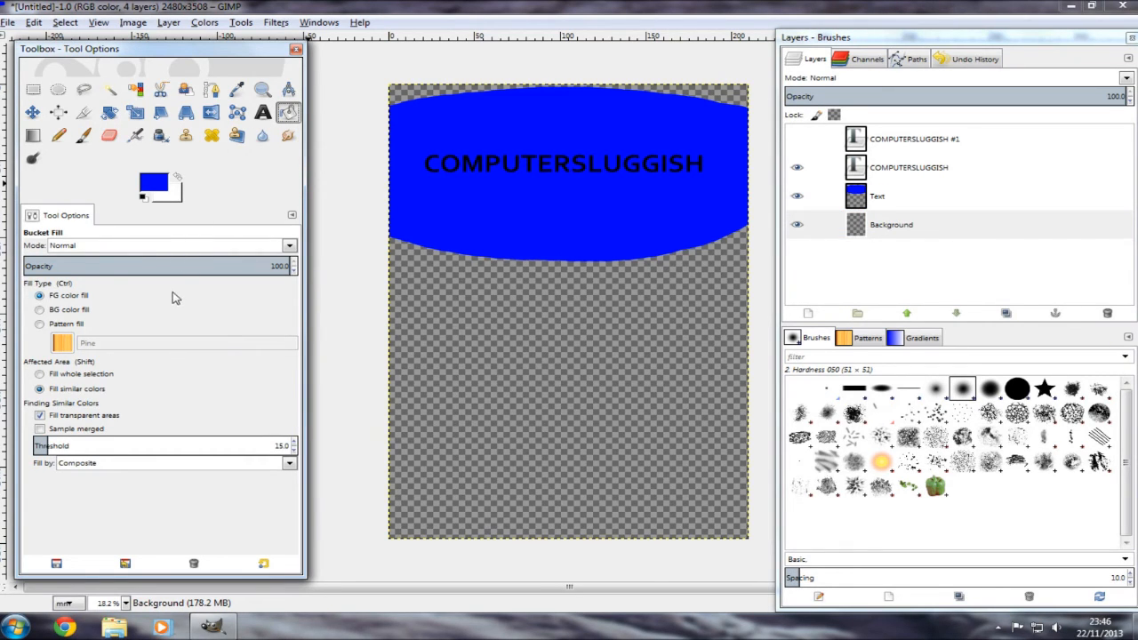
pyautogui.click(290, 246)
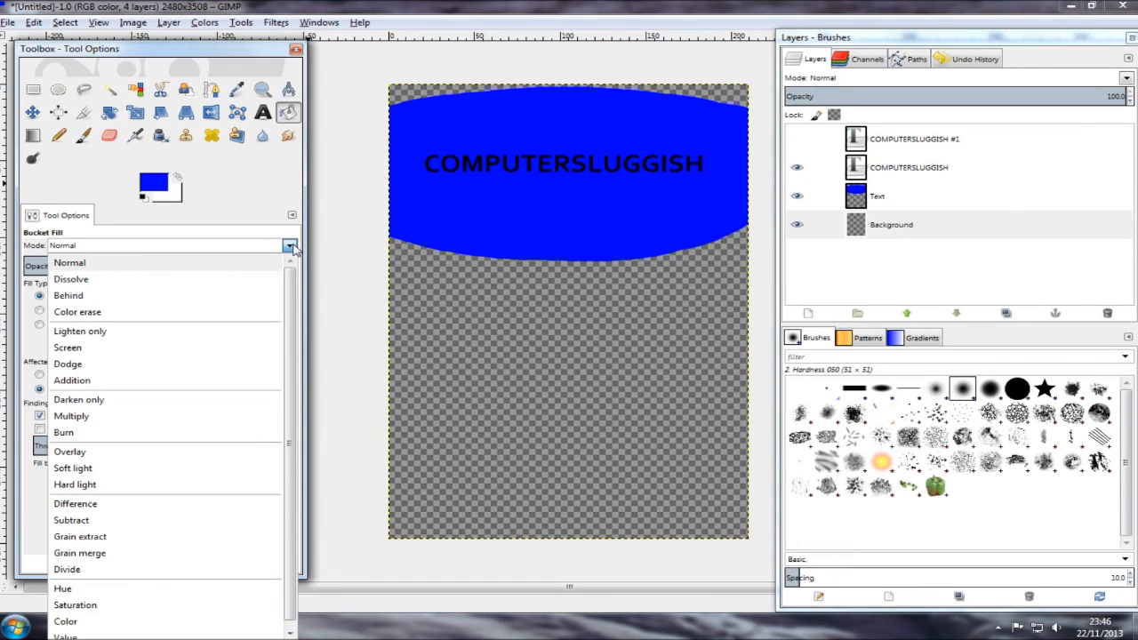
pyautogui.scroll(-1, 267, 276)
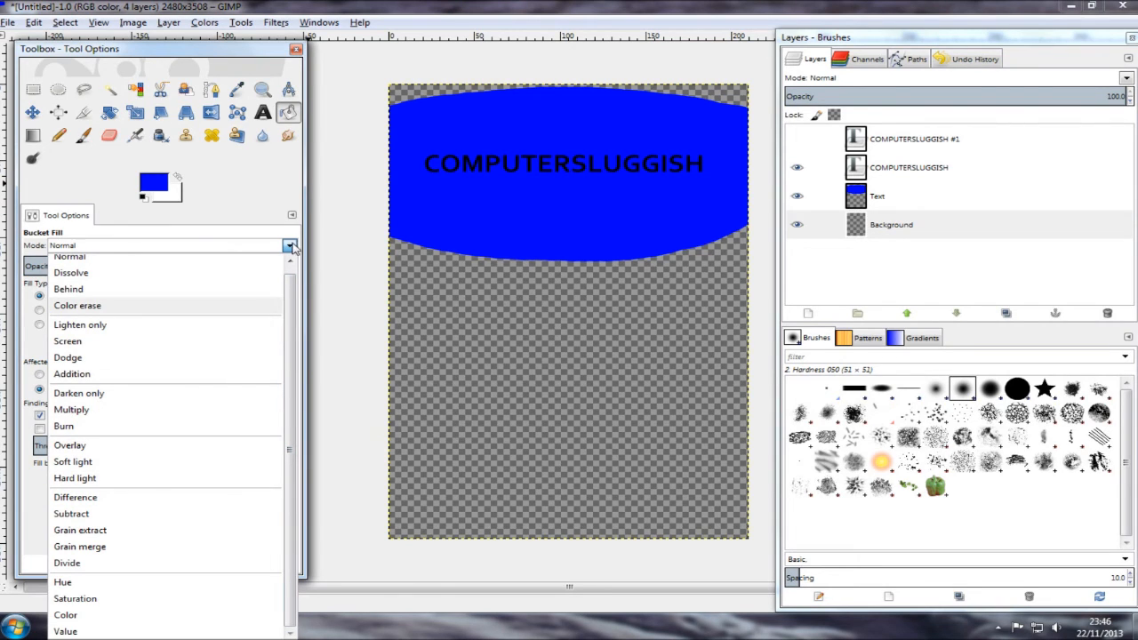
pyautogui.click(105, 242)
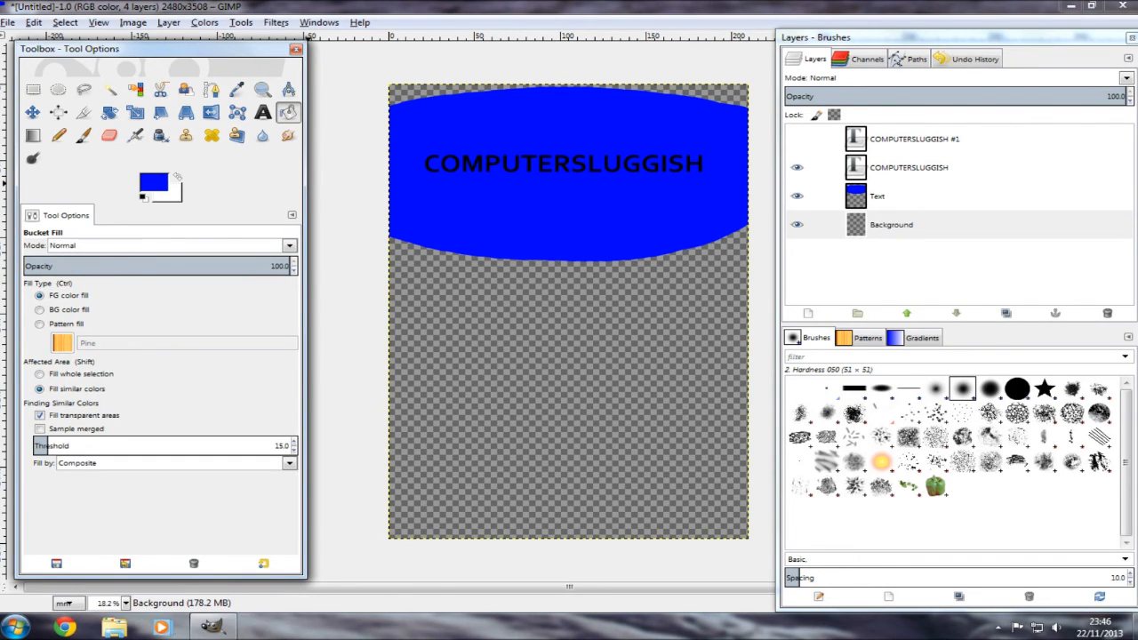
# Examine the foreground, background and pattern fill types of Bucket Fill and its selection of fill patterns
pyautogui.click(40, 316)
pyautogui.click(42, 299)
pyautogui.click(51, 325)
pyautogui.click(62, 345)
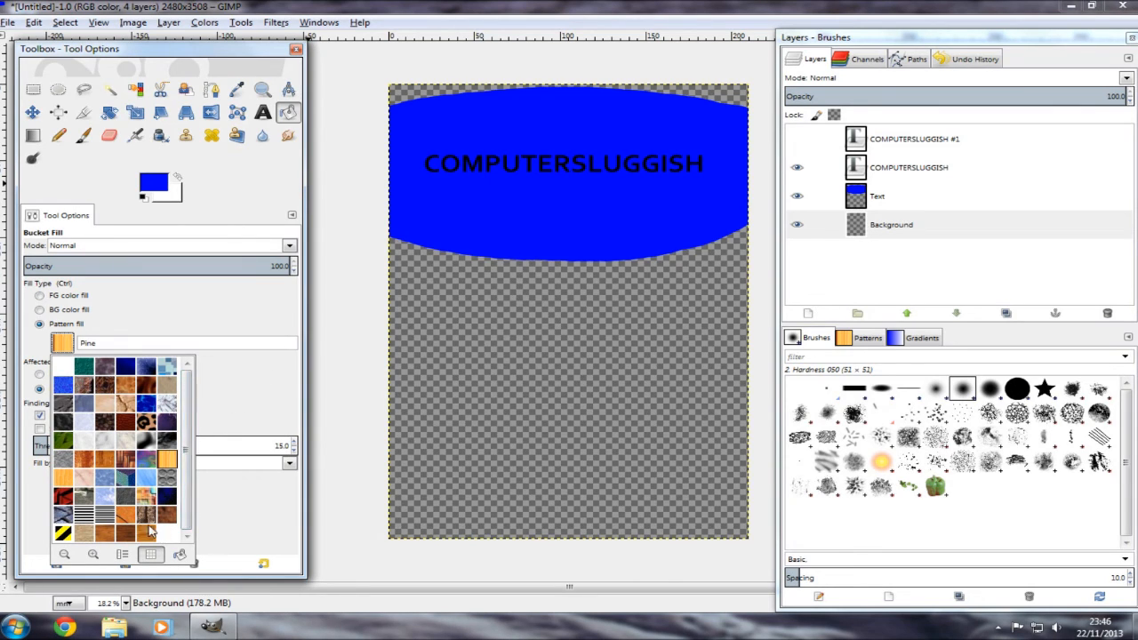
pyautogui.click(198, 310)
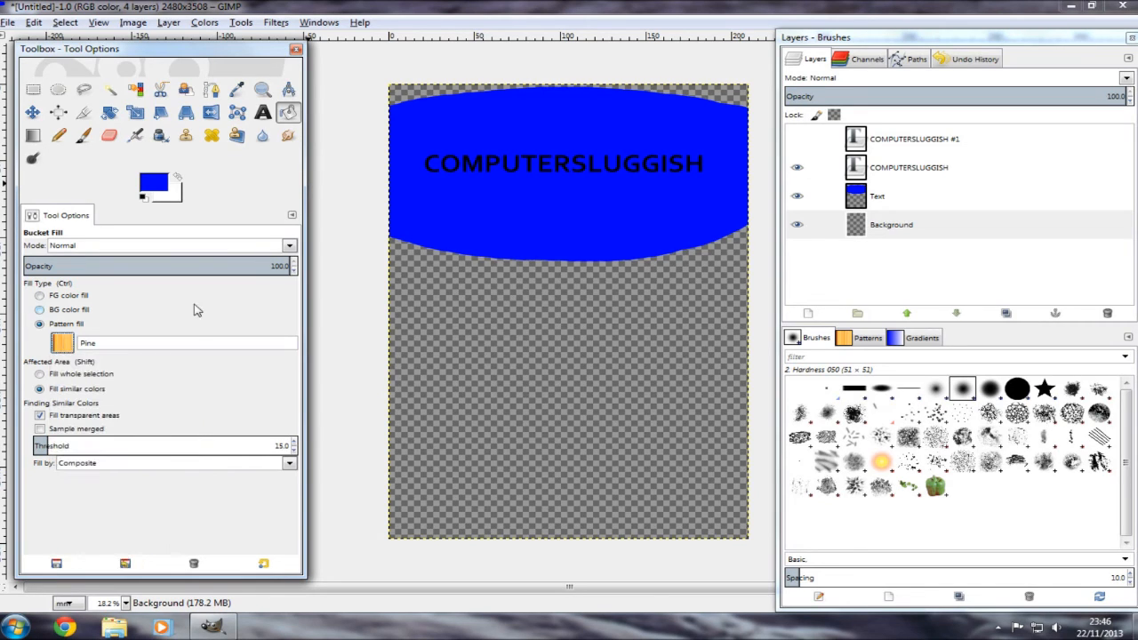
pyautogui.click(69, 310)
pyautogui.click(64, 296)
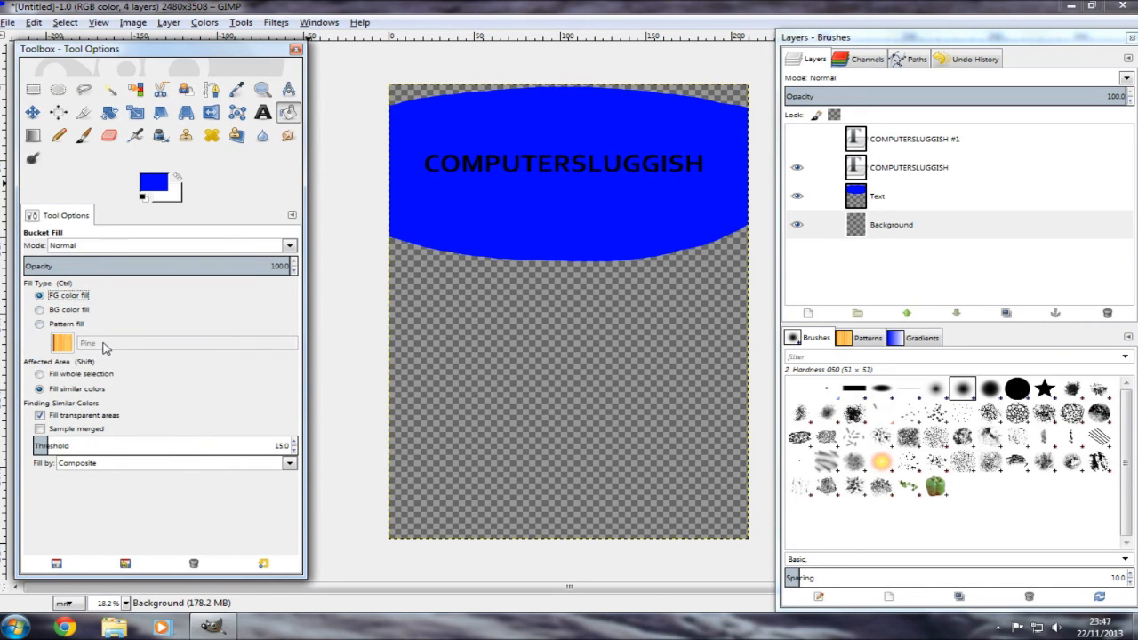
# Set the foreground colour to white and fill the Background layer using the white background colour
pyautogui.click(64, 311)
pyautogui.click(165, 183)
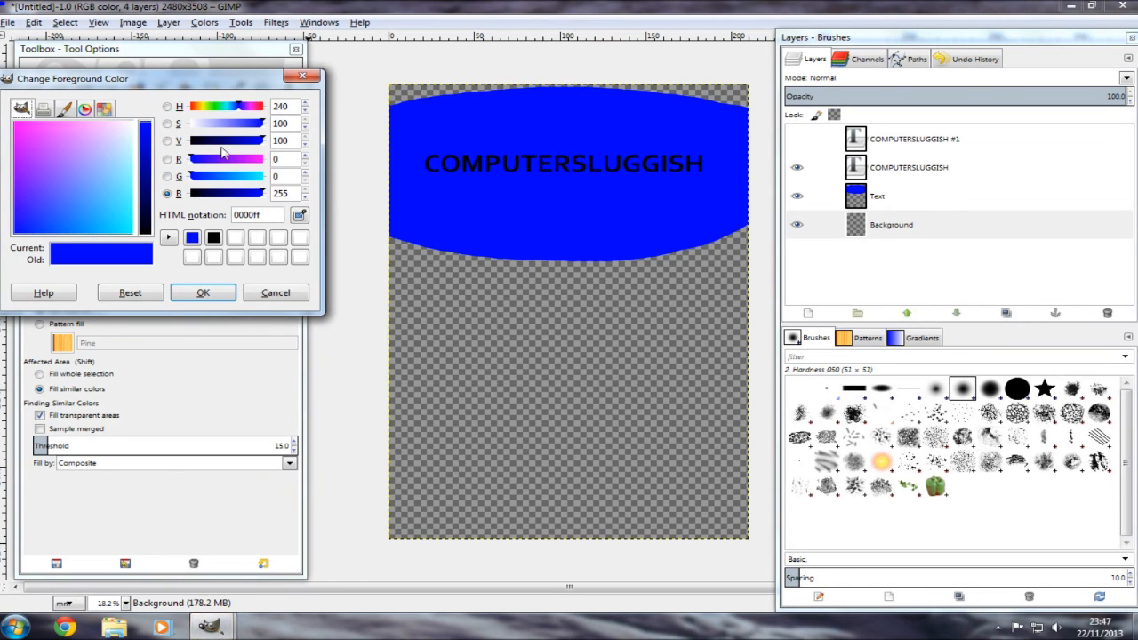
pyautogui.moveTo(113, 211); pyautogui.dragTo(143, 112)
pyautogui.click(202, 292)
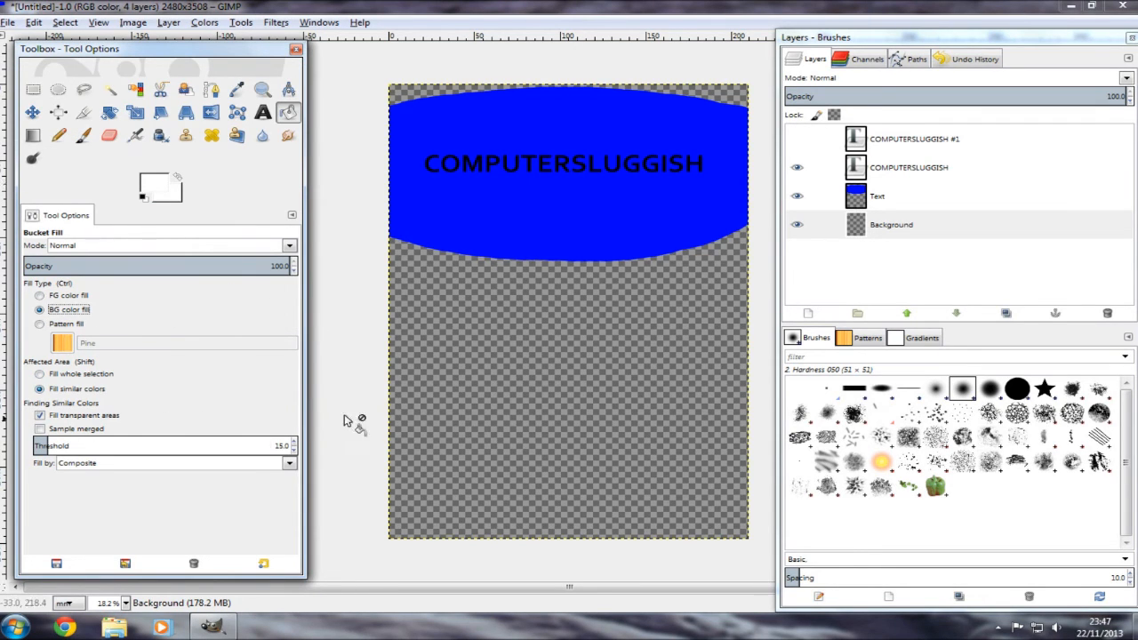
pyautogui.click(519, 367)
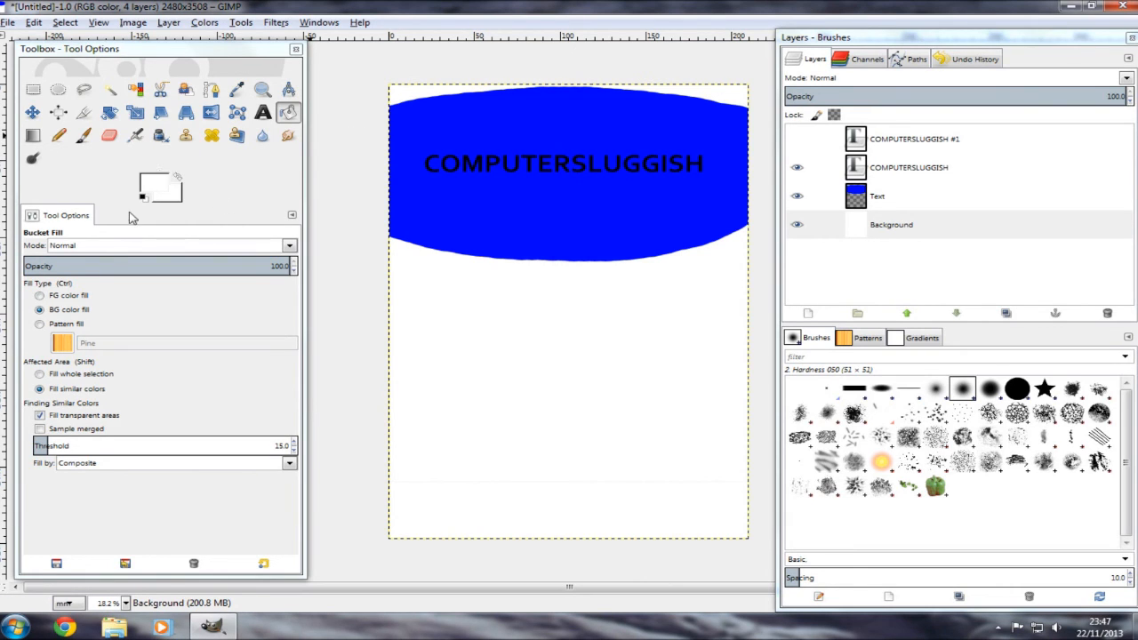
# Fill the Background layer with the Pine pattern, and change the fill pattern to Leopard
pyautogui.click(67, 326)
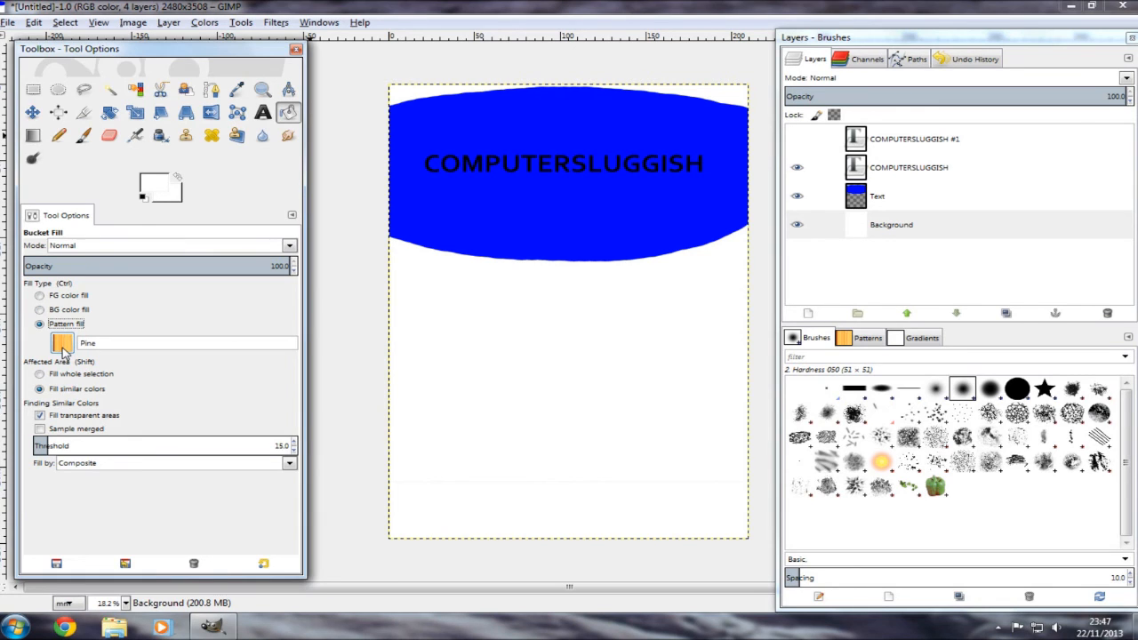
pyautogui.click(484, 344)
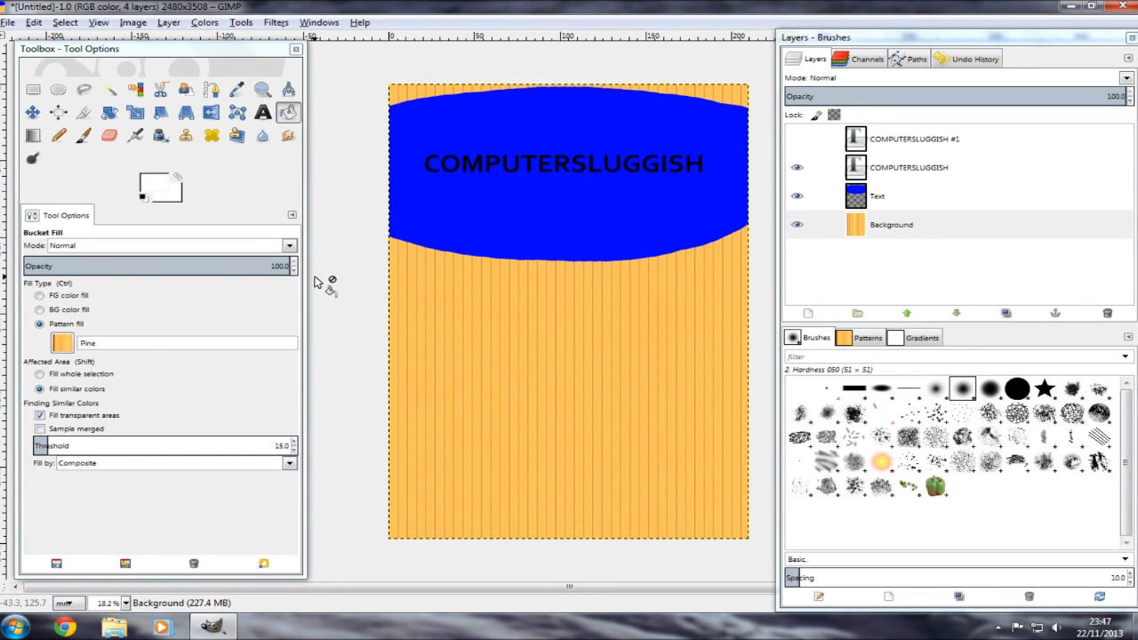
pyautogui.click(63, 344)
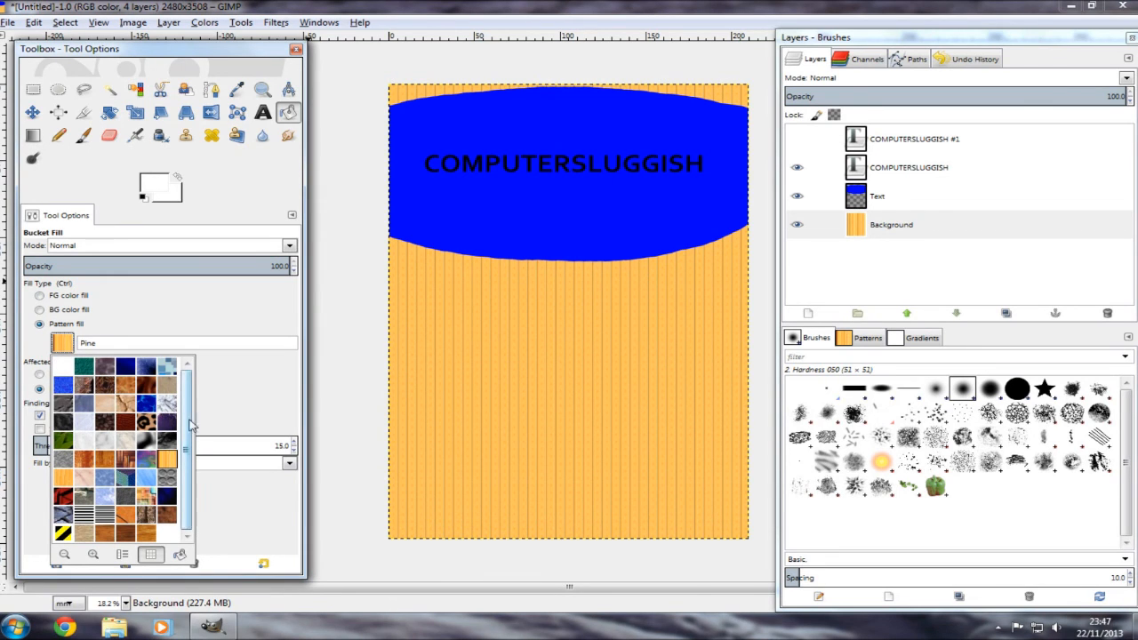
pyautogui.click(146, 422)
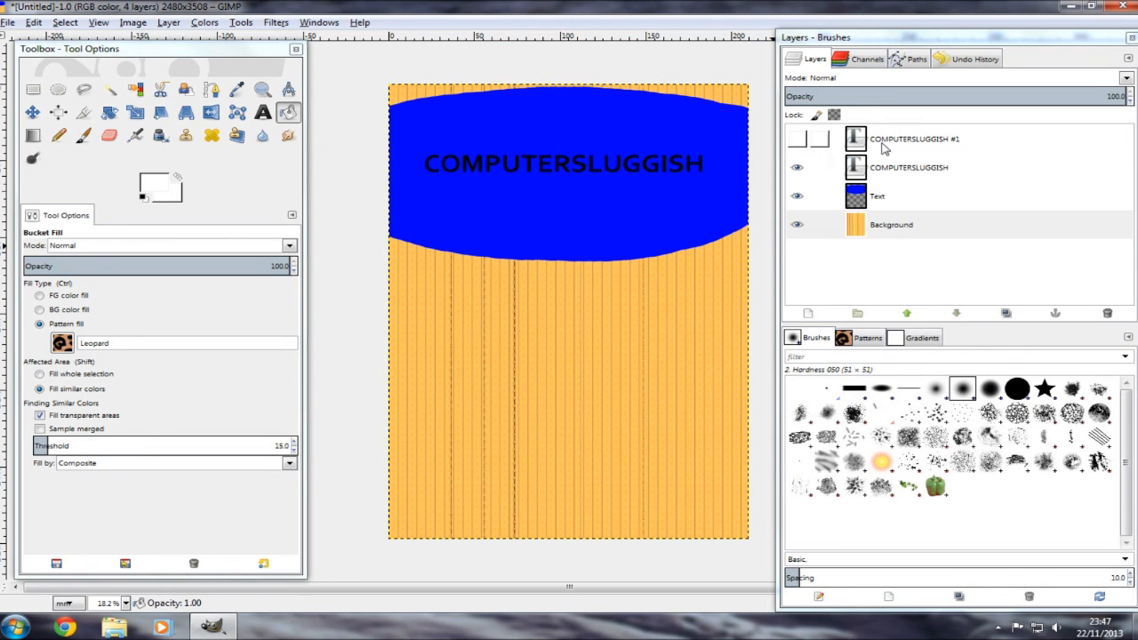
# Revert the earlier pattern fills through the undo history and fill the Background layer with the Leopard pattern
pyautogui.click(962, 60)
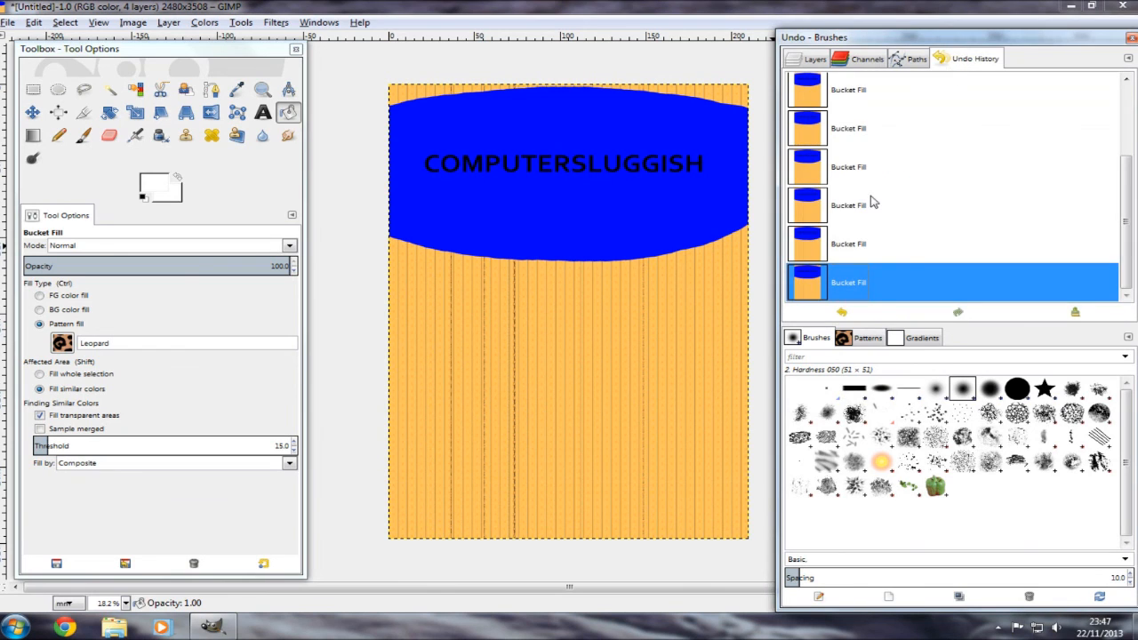
pyautogui.click(883, 140)
pyautogui.scroll(3, 894, 151)
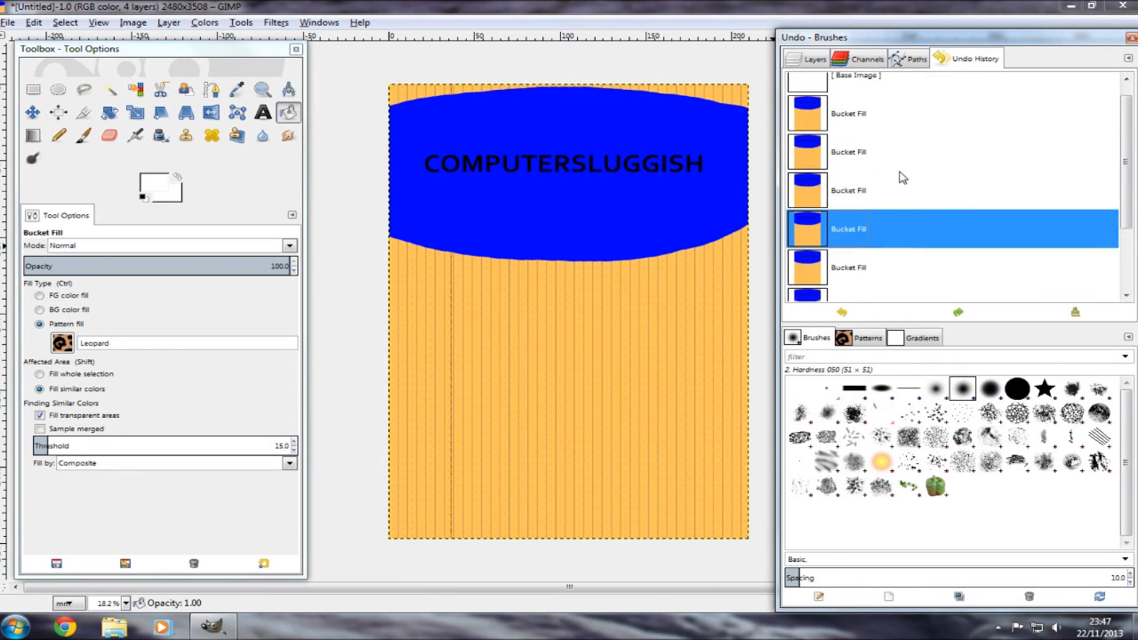
pyautogui.click(877, 94)
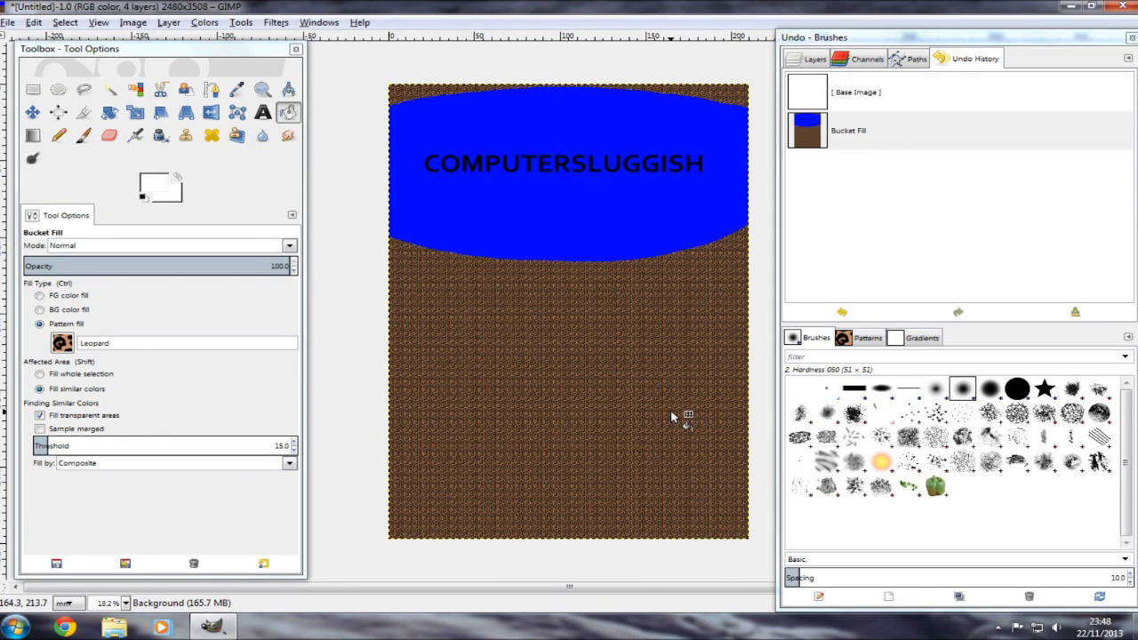
pyautogui.click(998, 626)
pyautogui.rightClick(1010, 554)
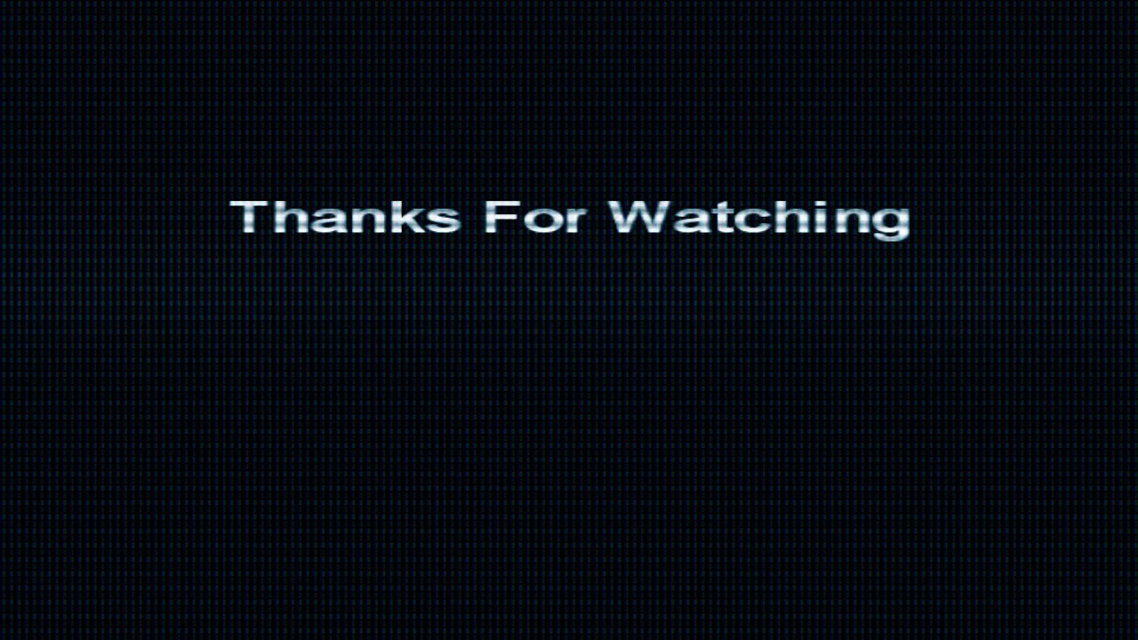